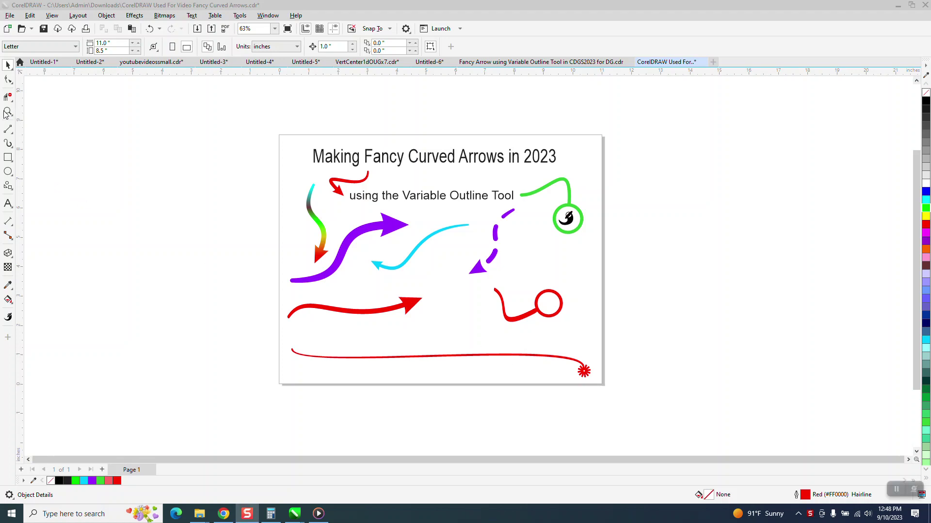
# - Draw a straight line left of the page with the 2-Point Line tool
pyautogui.click(7, 113)
pyautogui.moveTo(266, 140)
pyautogui.mouseDown()
pyautogui.moveTo(477, 325)
pyautogui.moveTo(684, 378)
pyautogui.mouseUp()
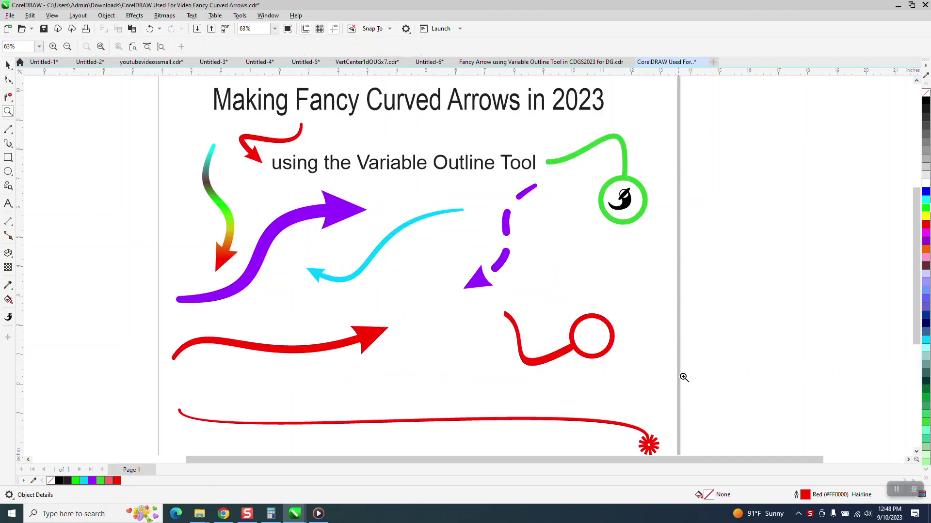
pyautogui.rightClick(453, 208)
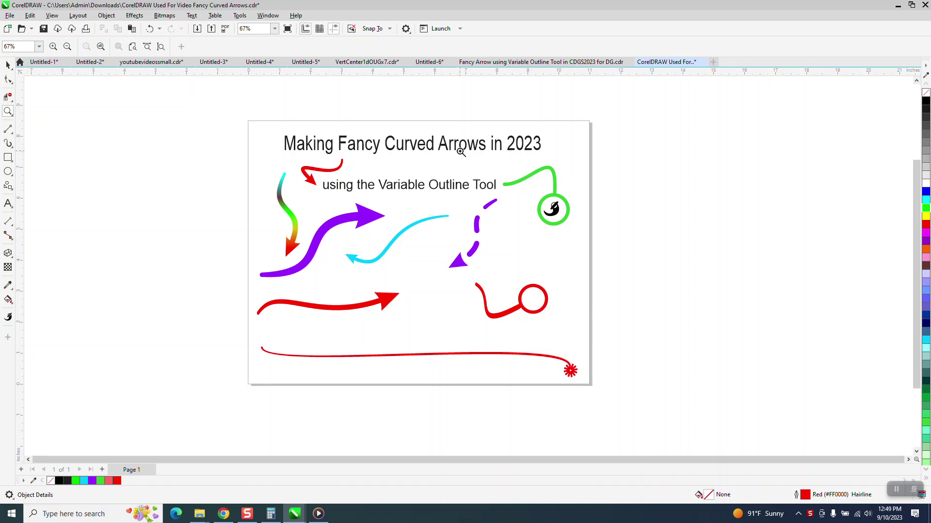
pyautogui.click(14, 135)
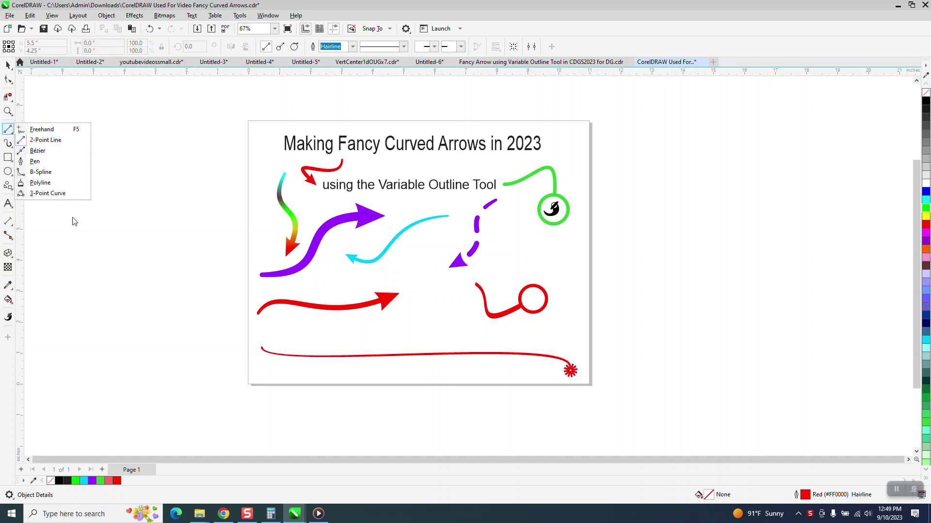
pyautogui.click(45, 140)
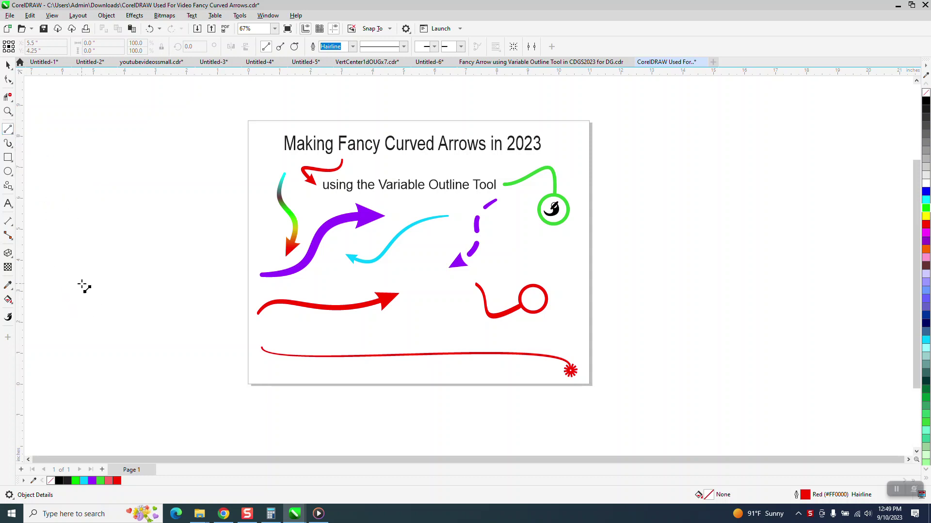
pyautogui.moveTo(63, 301); pyautogui.dragTo(221, 291)
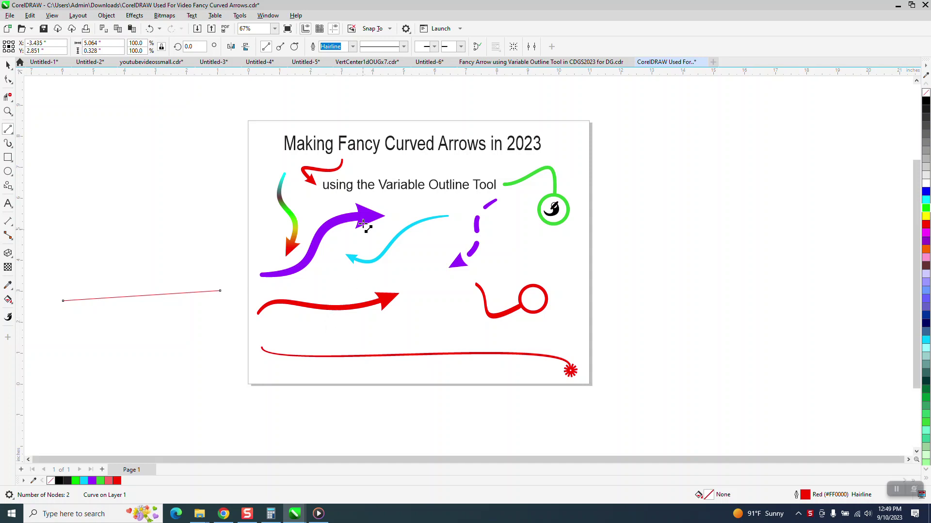
# - Give the line a 12 pt outline with rounded line caps
pyautogui.click(353, 47)
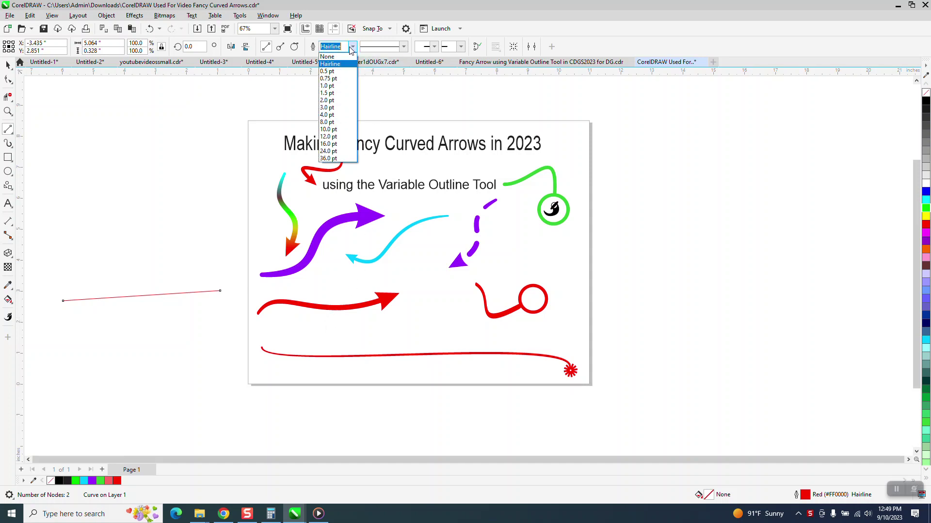
pyautogui.click(323, 136)
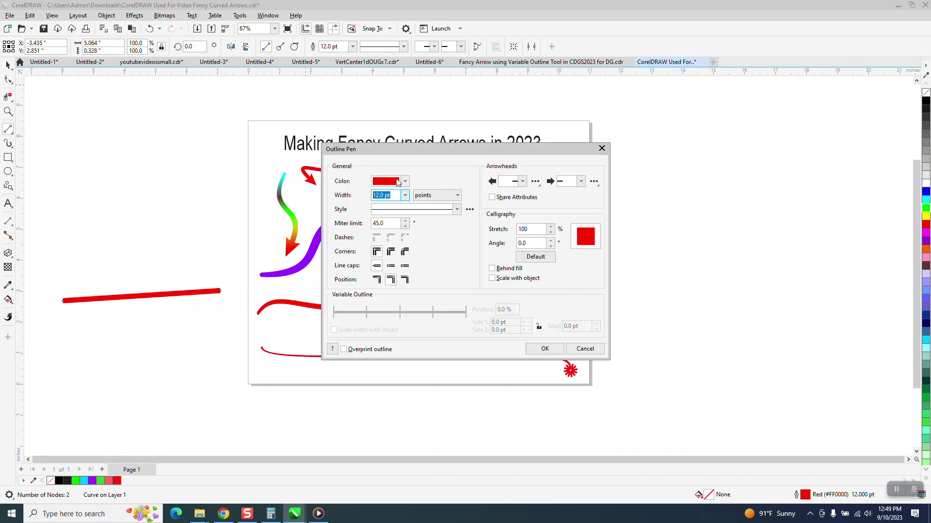
pyautogui.click(391, 267)
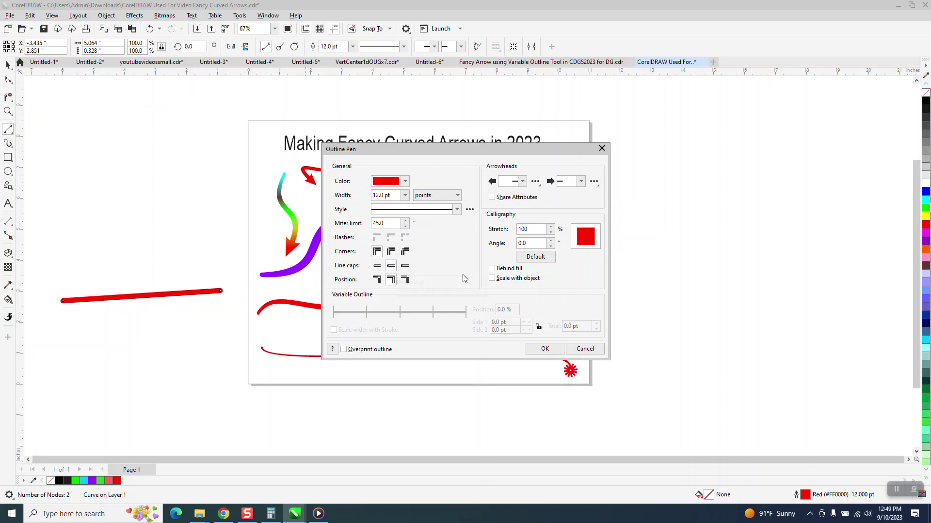
pyautogui.click(538, 349)
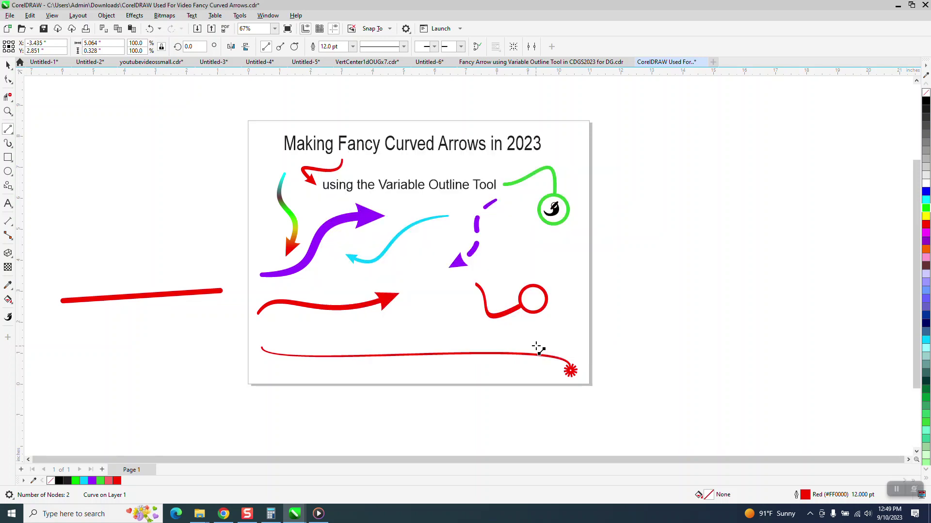
# - Add a variable-width node at the right end, widen it, and set total width to 12
pyautogui.click(8, 317)
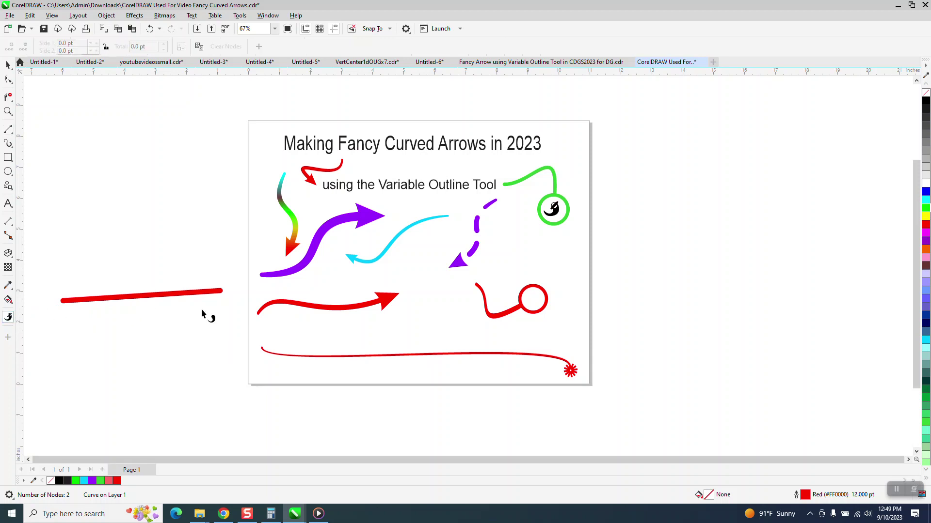
pyautogui.click(213, 291)
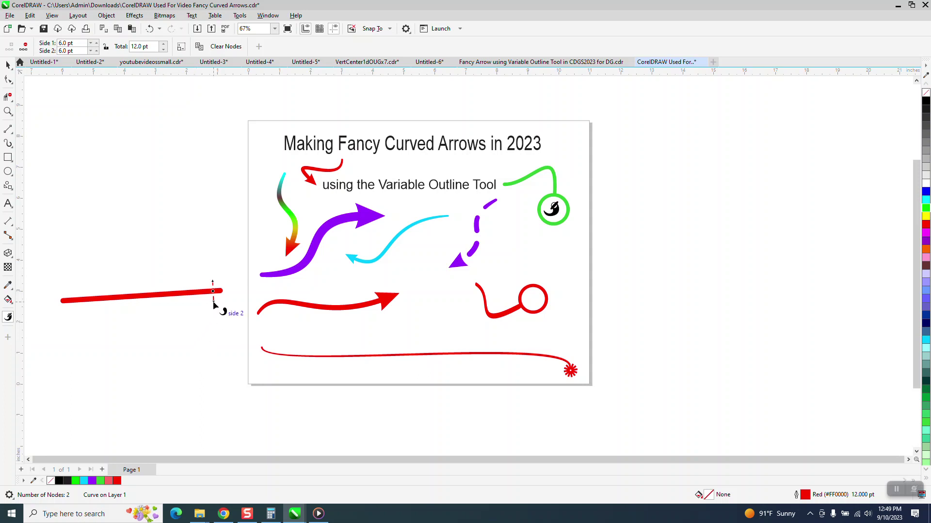
pyautogui.moveTo(214, 302); pyautogui.dragTo(214, 304)
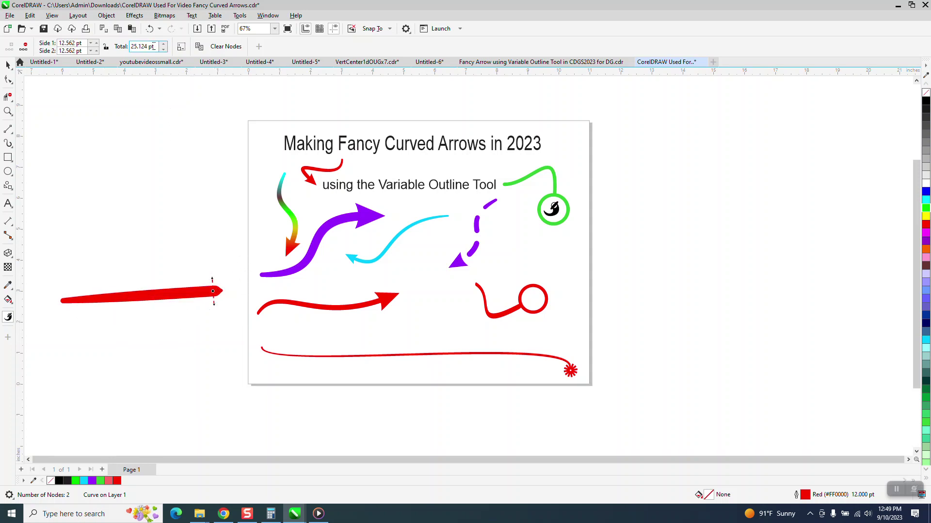
pyautogui.click(154, 46)
pyautogui.write('12')
pyautogui.press('Return')
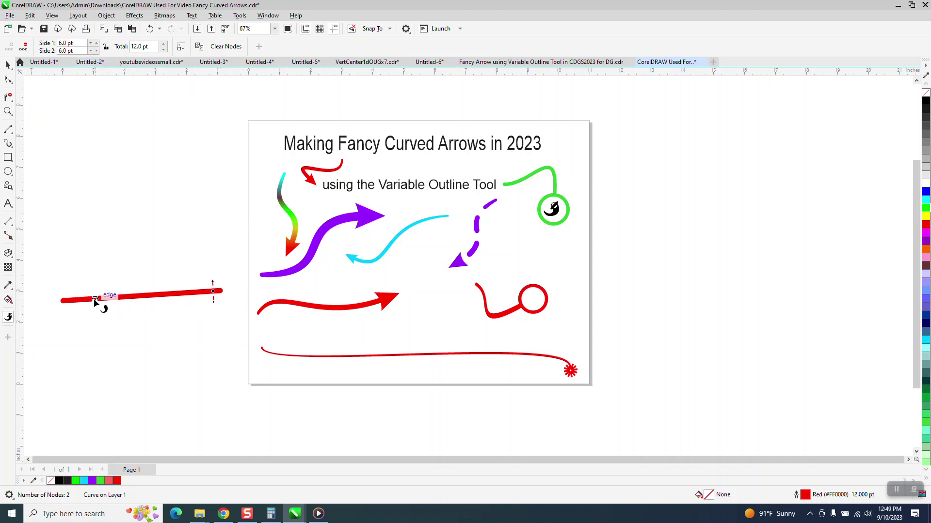
# - Narrow the left end to a thin point and thicken the right end to about 13.7 pt
pyautogui.click(64, 301)
pyautogui.moveTo(71, 316)
pyautogui.mouseDown()
pyautogui.moveTo(92, 320)
pyautogui.moveTo(79, 311)
pyautogui.mouseUp()
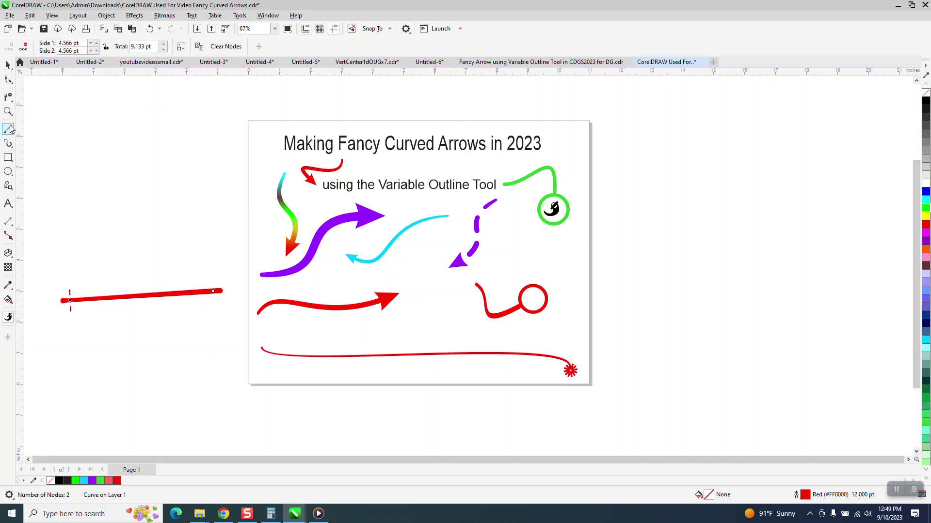
pyautogui.click(6, 113)
pyautogui.moveTo(42, 280); pyautogui.dragTo(333, 375)
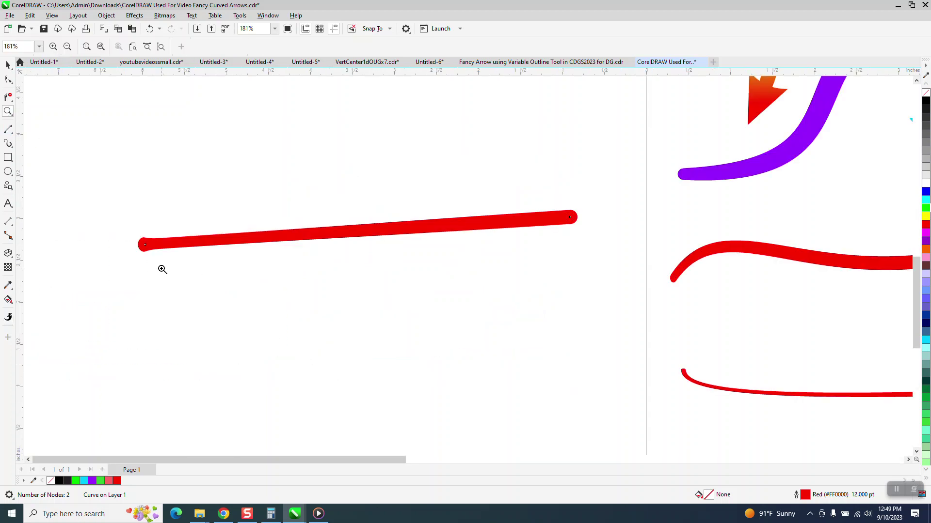
pyautogui.click(8, 317)
pyautogui.moveTo(146, 248)
pyautogui.mouseDown()
pyautogui.moveTo(146, 262)
pyautogui.moveTo(144, 254)
pyautogui.mouseUp()
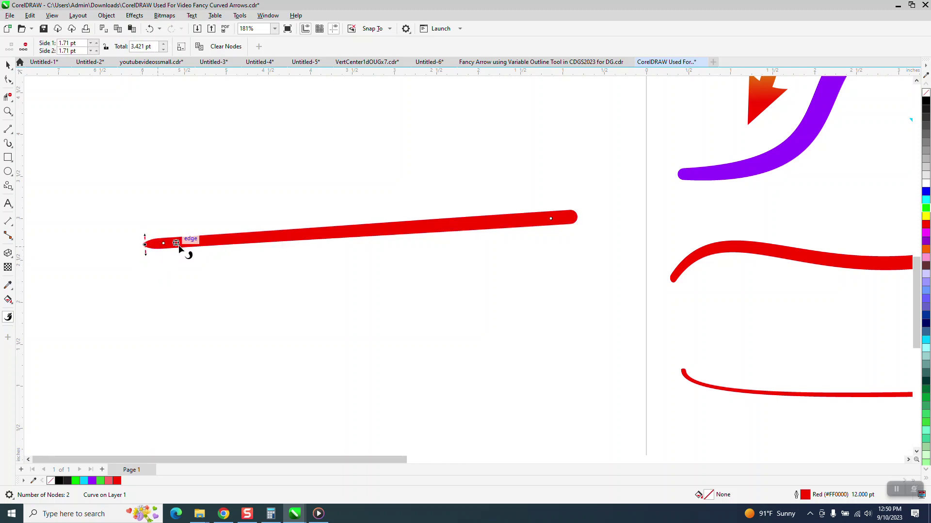
pyautogui.moveTo(551, 219); pyautogui.dragTo(552, 237)
pyautogui.scroll(-2, 271, 262)
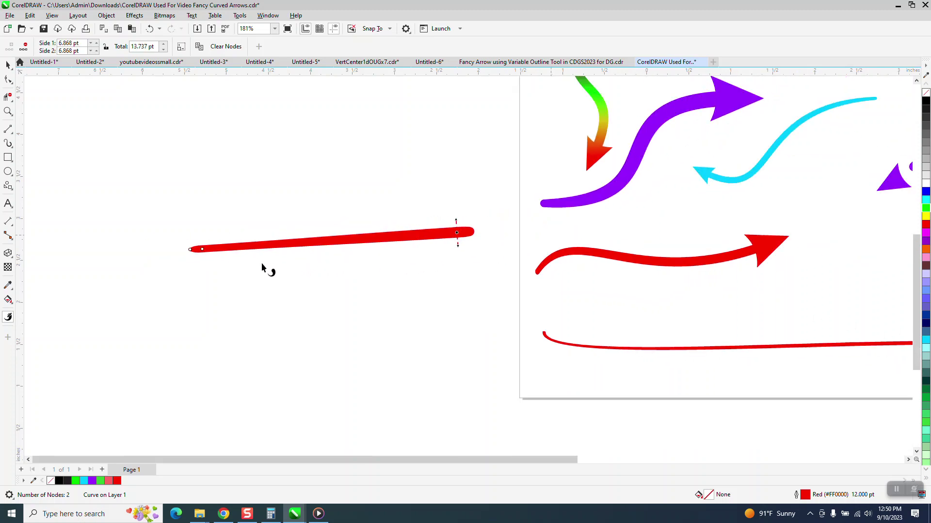
# - Convert the red line's straight segment to a curve
pyautogui.click(8, 65)
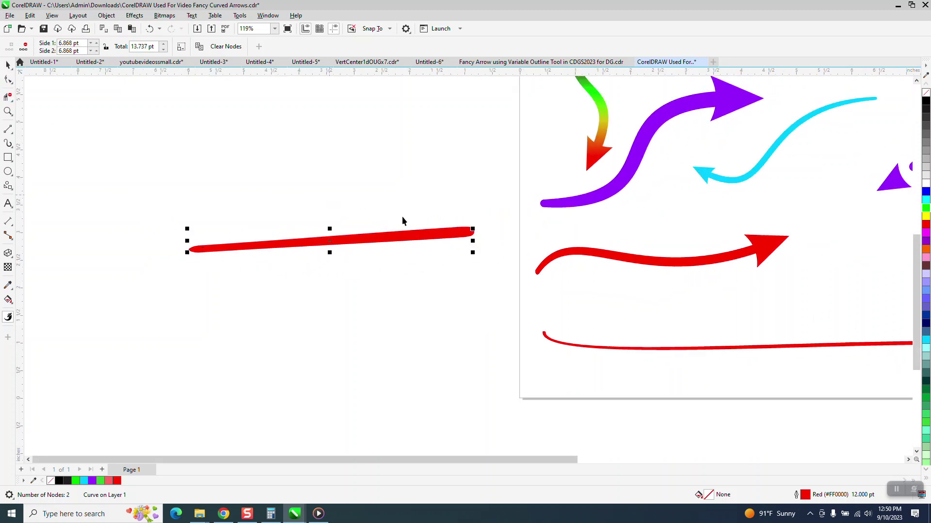
pyautogui.click(8, 79)
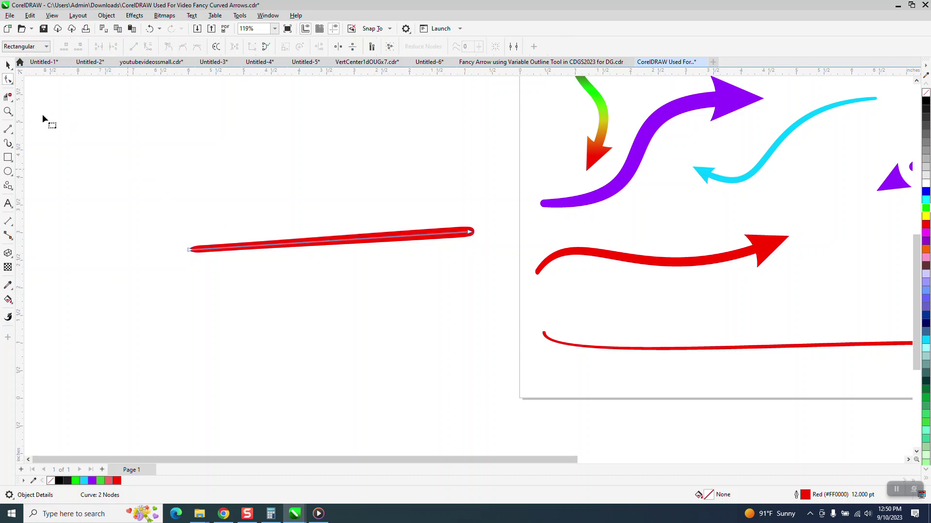
pyautogui.moveTo(161, 197); pyautogui.dragTo(495, 303)
pyautogui.rightClick(313, 246)
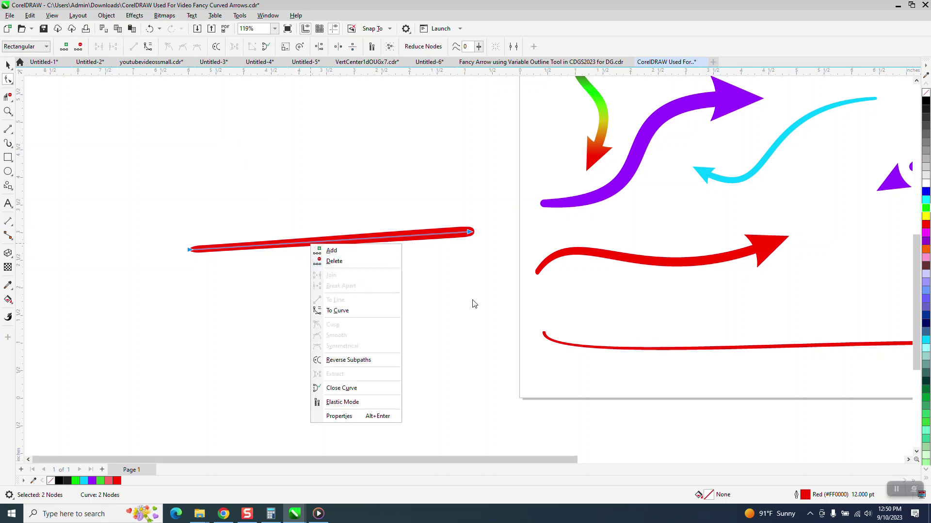
pyautogui.click(354, 311)
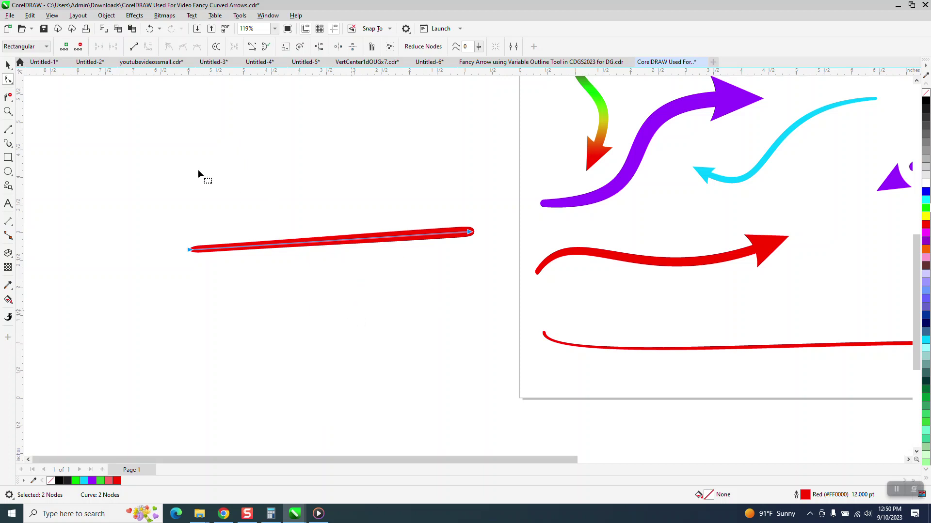
pyautogui.click(8, 64)
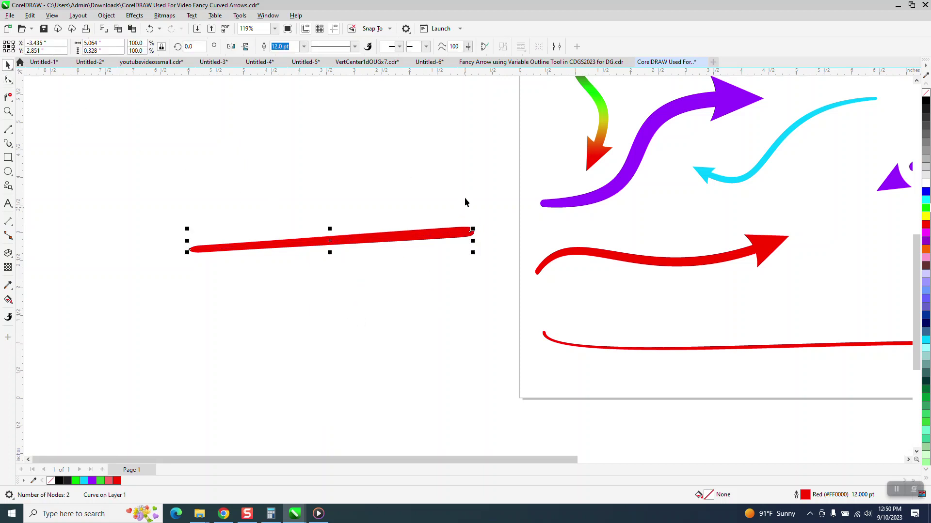
# - Add a triangular end arrowhead to the red line
pyautogui.press('Escape')
pyautogui.click(469, 235)
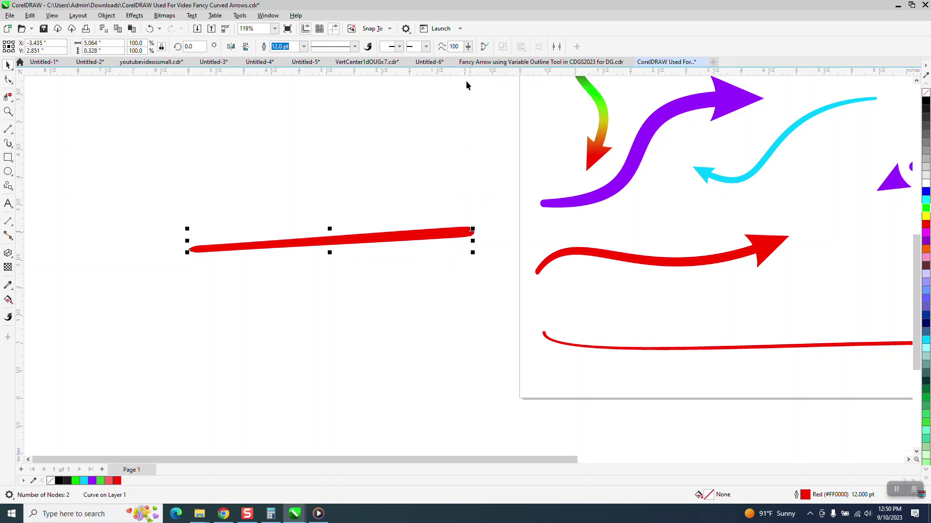
pyautogui.click(425, 46)
pyautogui.click(461, 71)
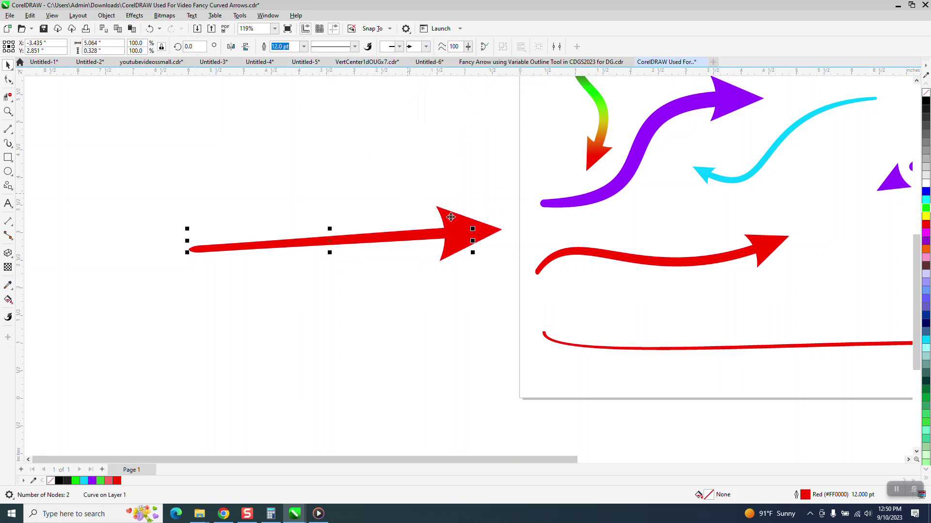
# - Reduce the arrow's outline width to 8 pt
pyautogui.click(304, 46)
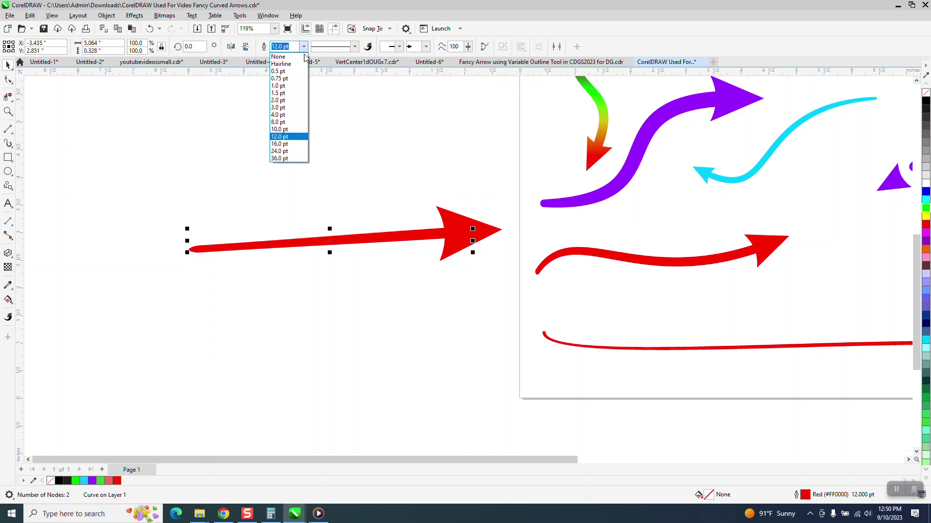
pyautogui.click(278, 130)
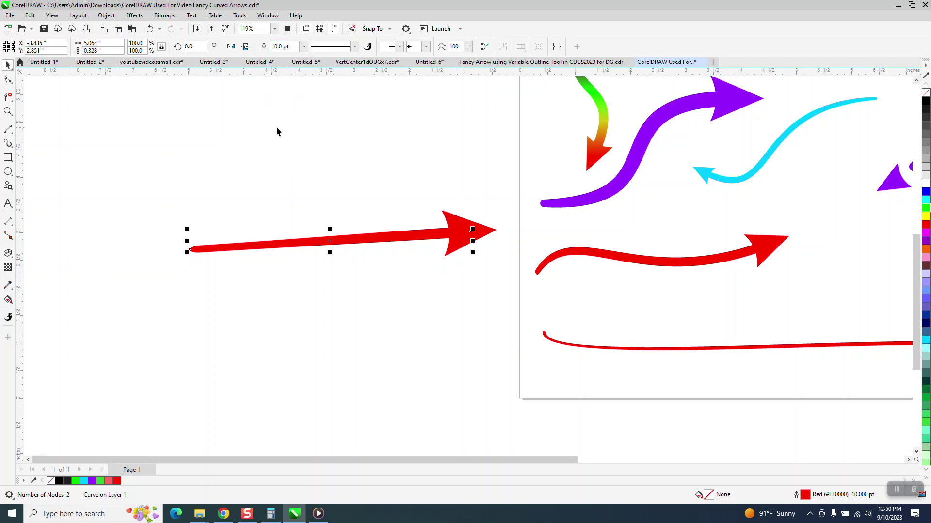
pyautogui.click(303, 46)
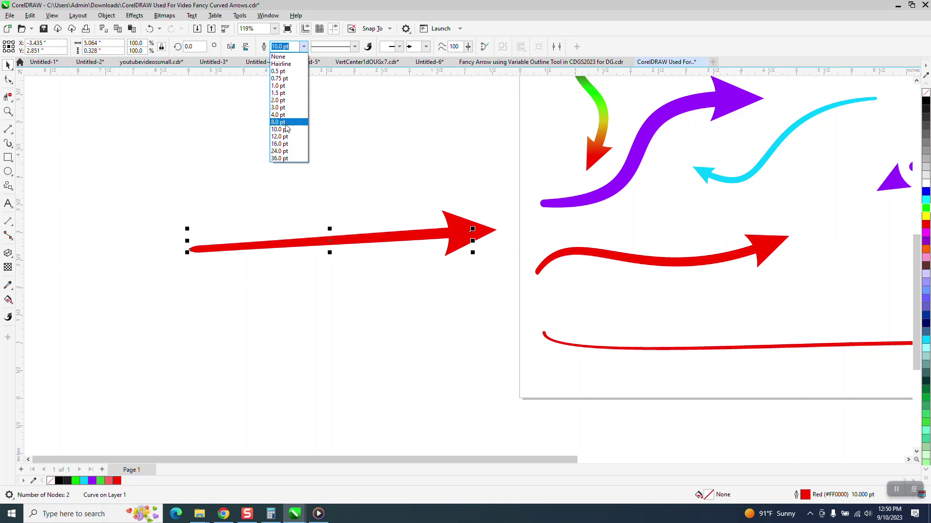
pyautogui.click(285, 122)
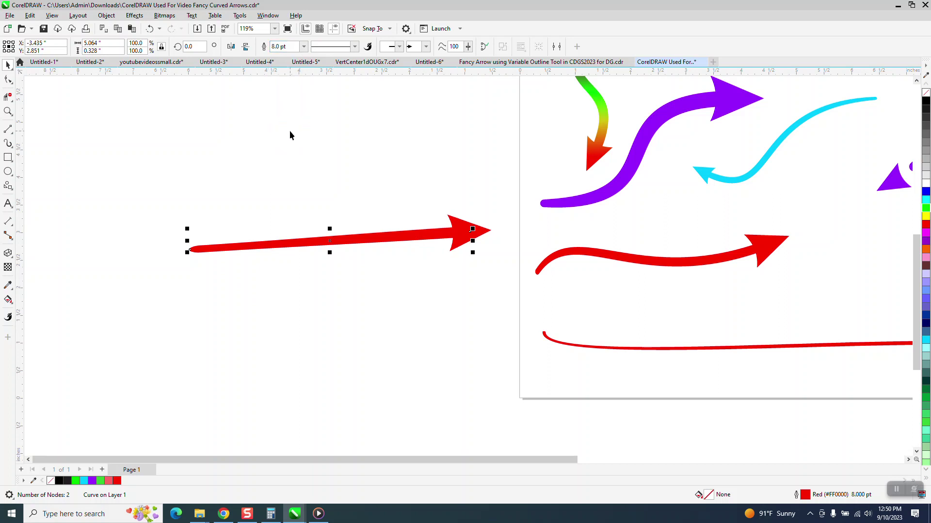
pyautogui.click(8, 80)
# - Bend the red arrow into an S-curve by dragging its node handles
pyautogui.click(192, 250)
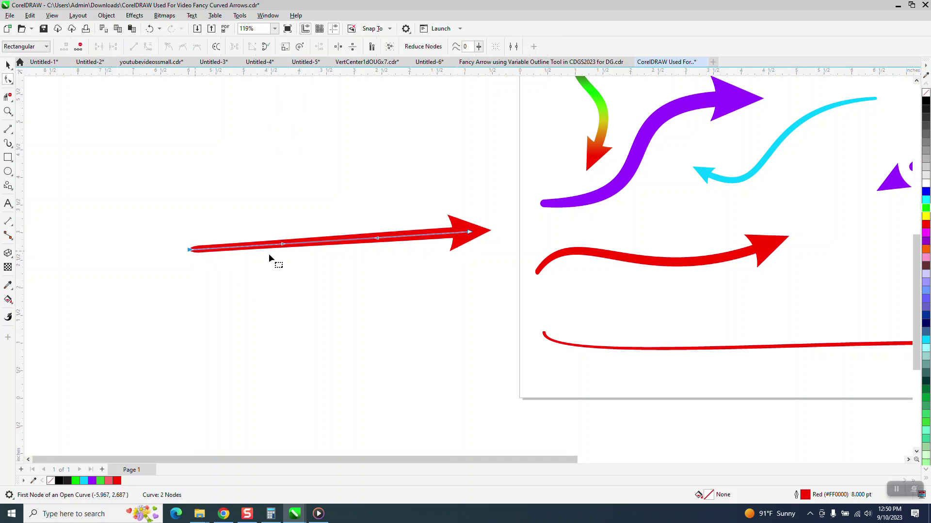
pyautogui.moveTo(287, 251); pyautogui.dragTo(273, 306)
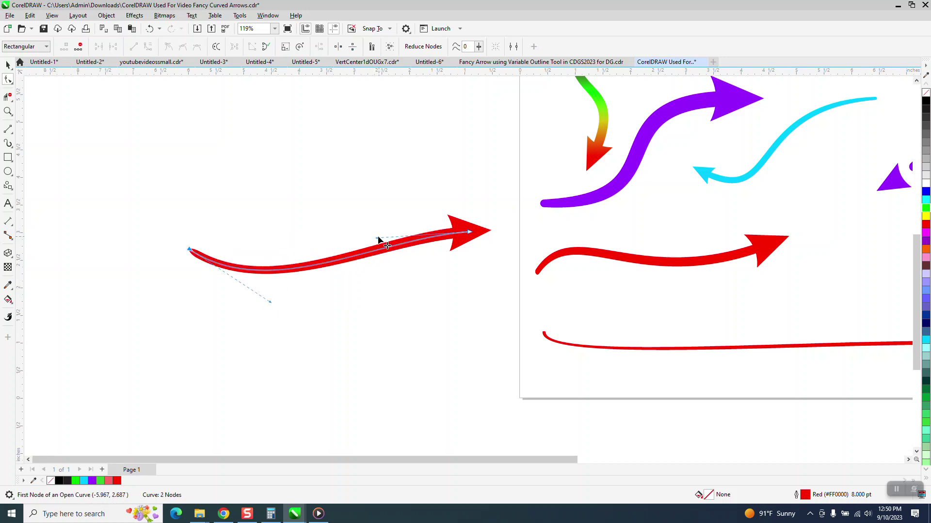
pyautogui.moveTo(377, 238); pyautogui.dragTo(353, 208)
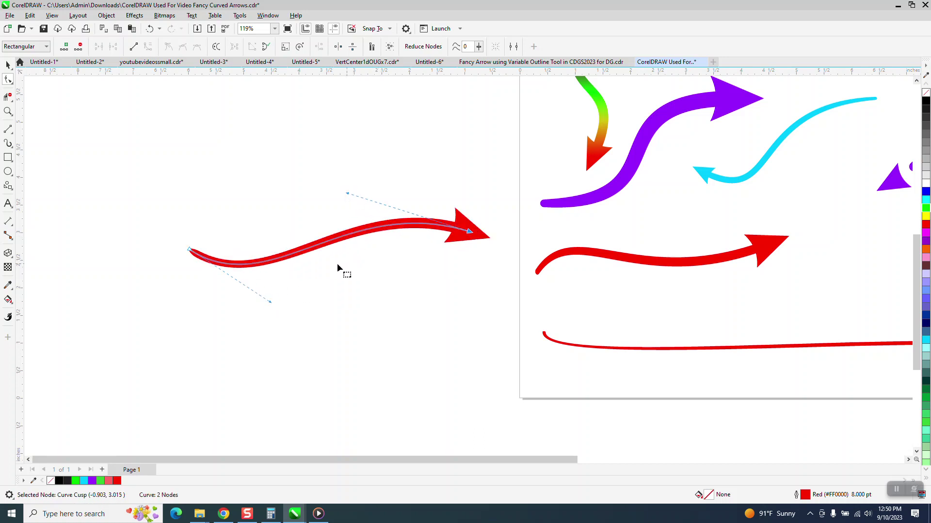
pyautogui.scroll(-2, 338, 264)
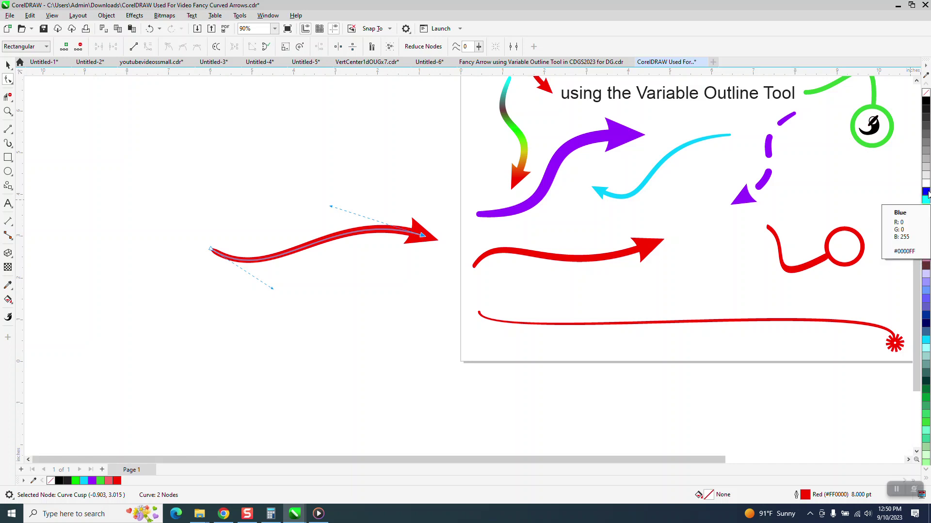
# - Make the outline blue and lay a linear fountain fill ending in cyan at the arrowhead
pyautogui.rightClick(926, 192)
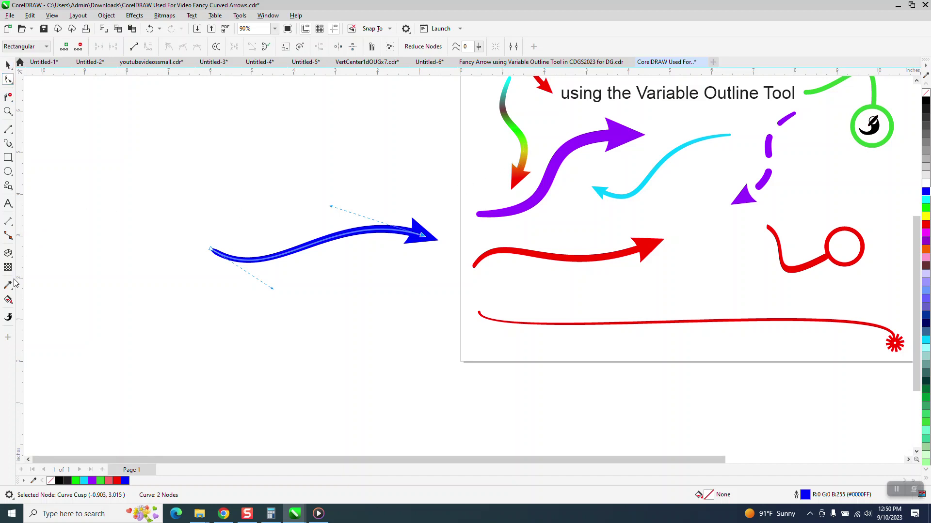
pyautogui.click(9, 302)
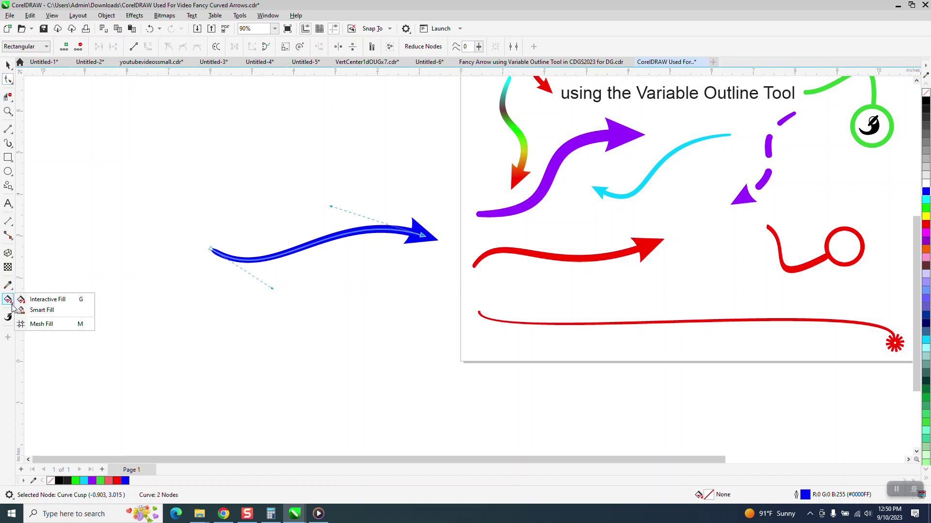
pyautogui.click(44, 300)
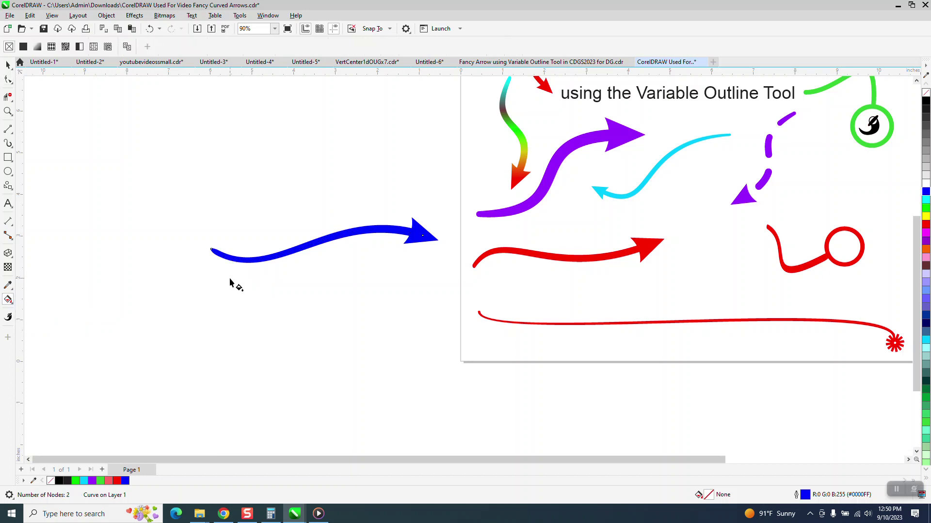
pyautogui.moveTo(230, 261); pyautogui.dragTo(428, 238)
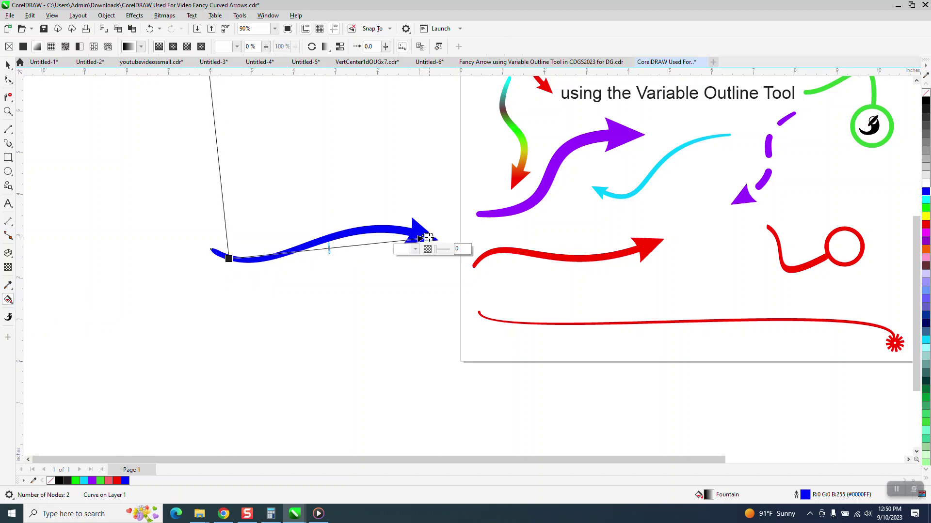
pyautogui.moveTo(925, 198); pyautogui.dragTo(429, 238)
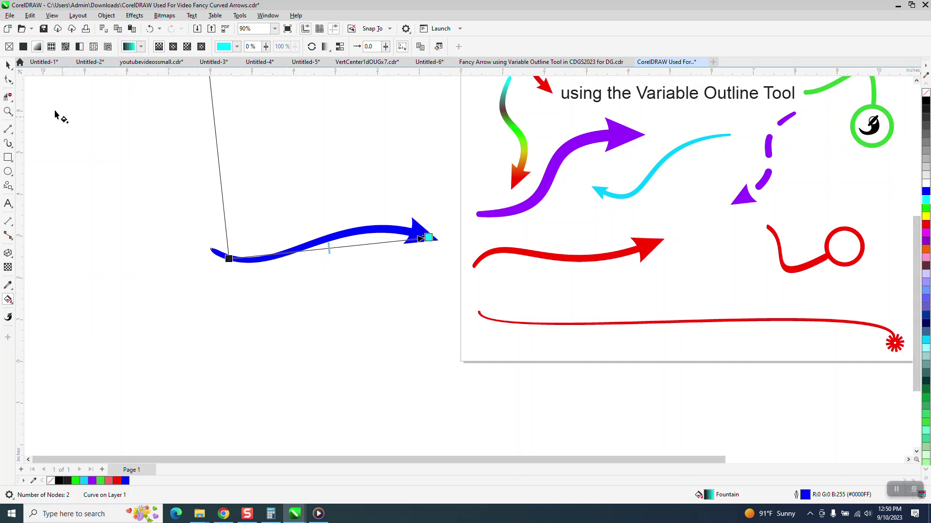
# - Convert the arrow's outline to an object via Object > Convert Outline to Object
pyautogui.click(11, 67)
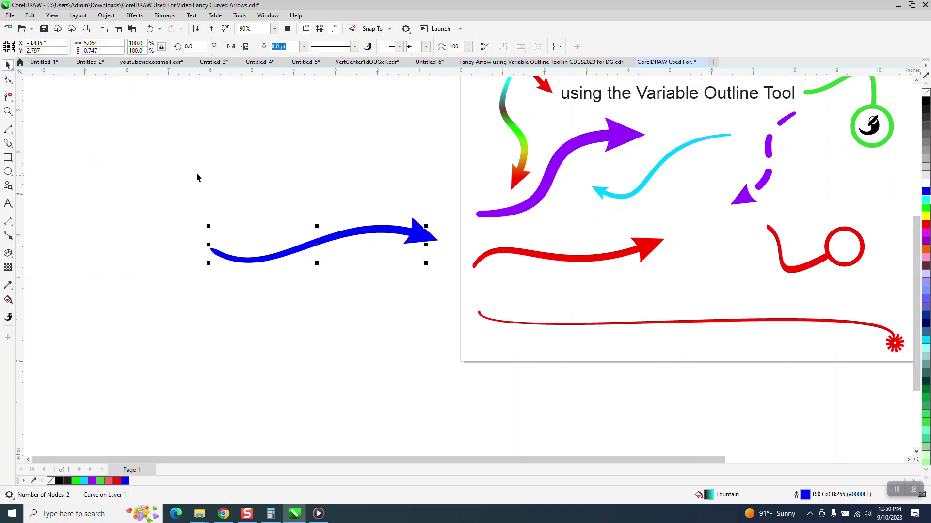
pyautogui.click(107, 16)
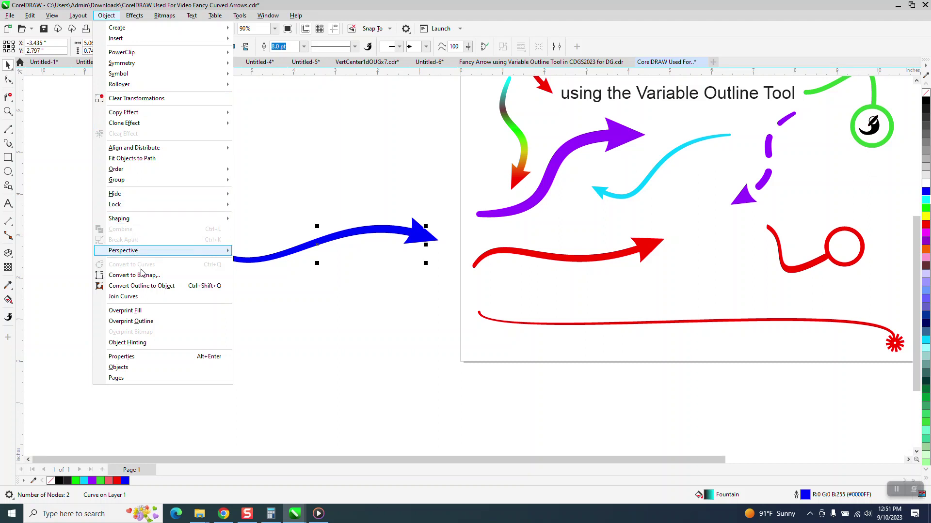
pyautogui.click(154, 286)
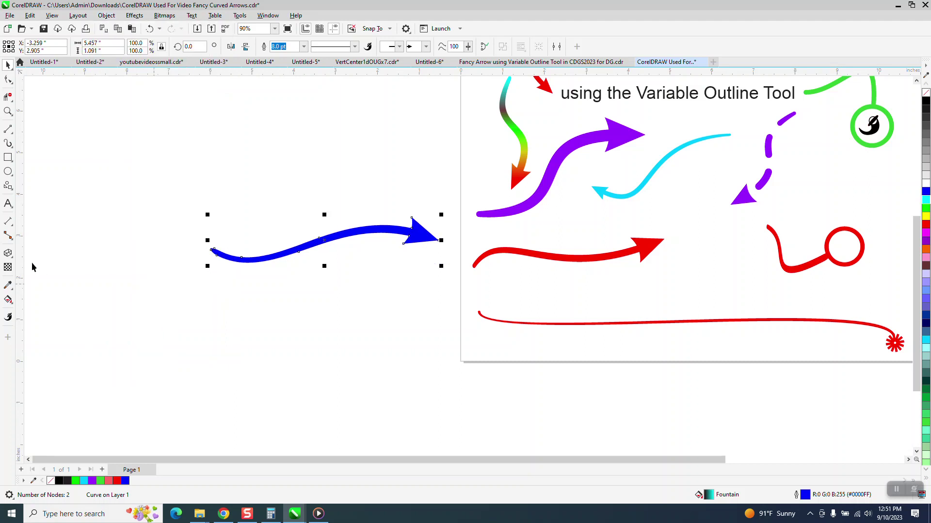
# - Fill the arrow with a linear gradient of blue, magenta, yellow and red
pyautogui.click(12, 306)
pyautogui.click(68, 297)
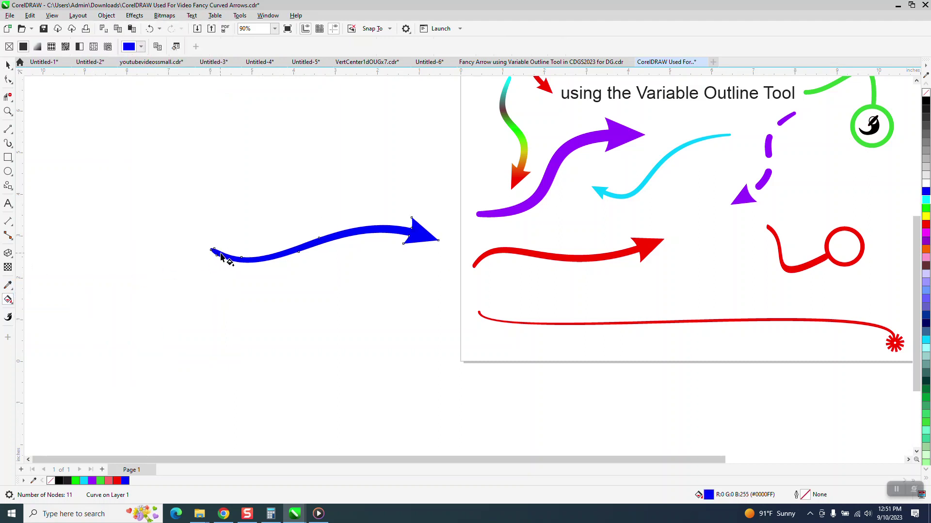
pyautogui.moveTo(223, 253); pyautogui.dragTo(437, 231)
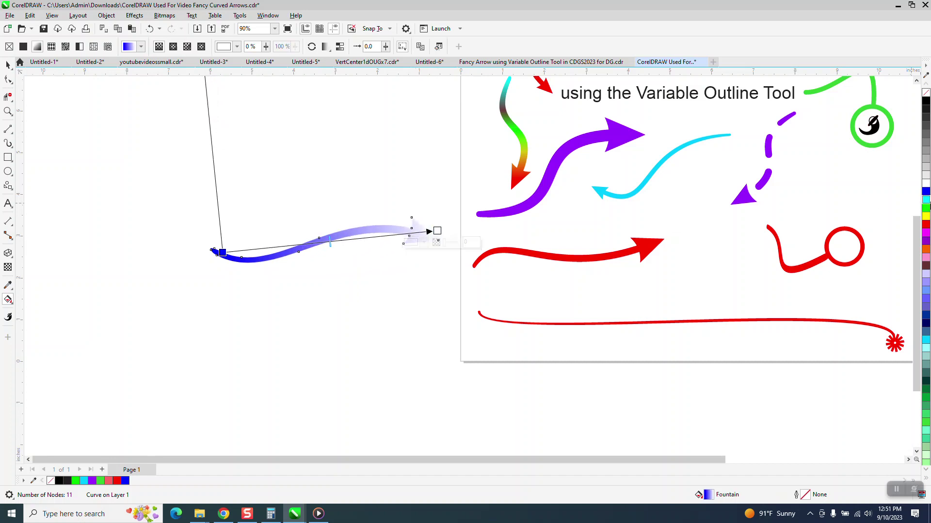
pyautogui.moveTo(925, 225); pyautogui.dragTo(436, 231)
pyautogui.moveTo(926, 218); pyautogui.dragTo(362, 239)
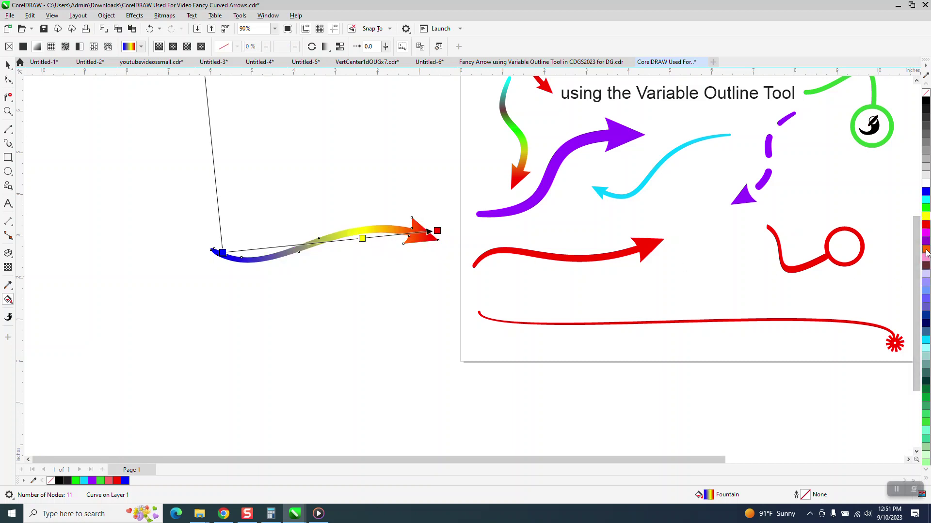
pyautogui.moveTo(926, 239); pyautogui.dragTo(271, 249)
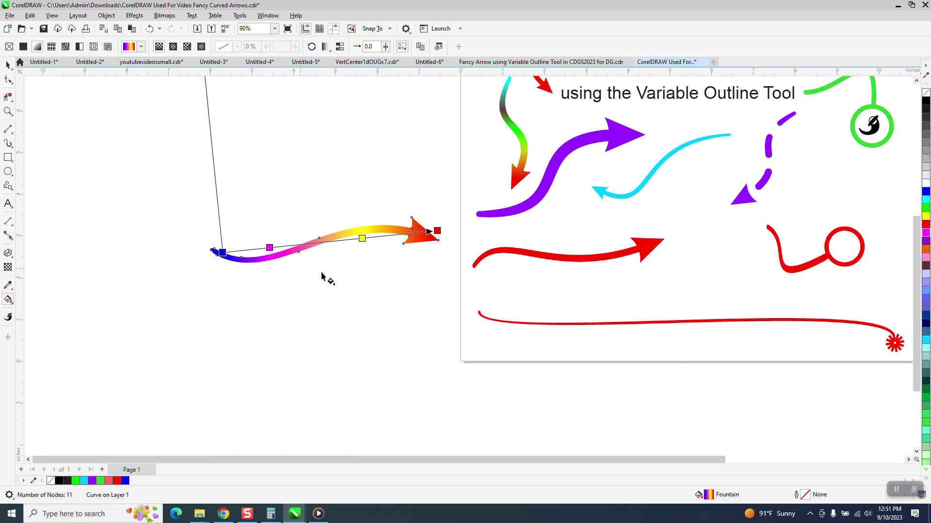
pyautogui.scroll(-1, 200, 308)
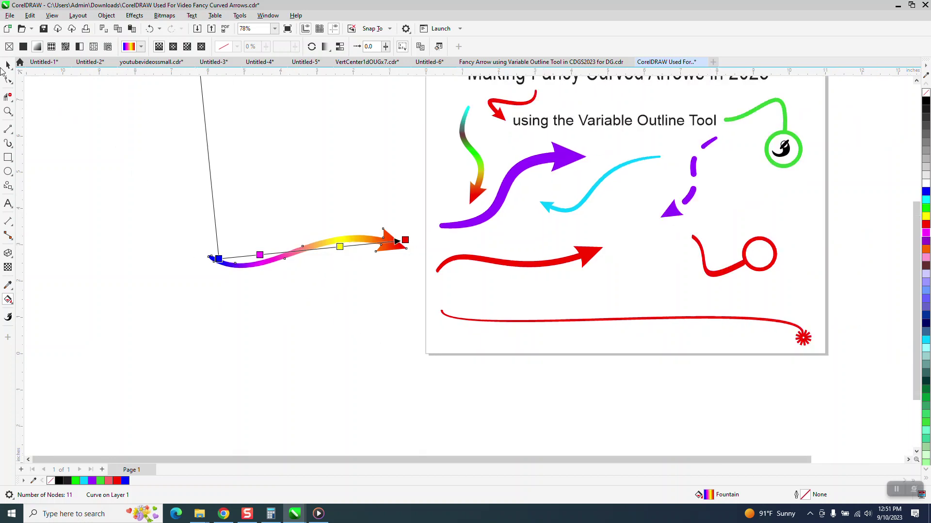
pyautogui.click(8, 66)
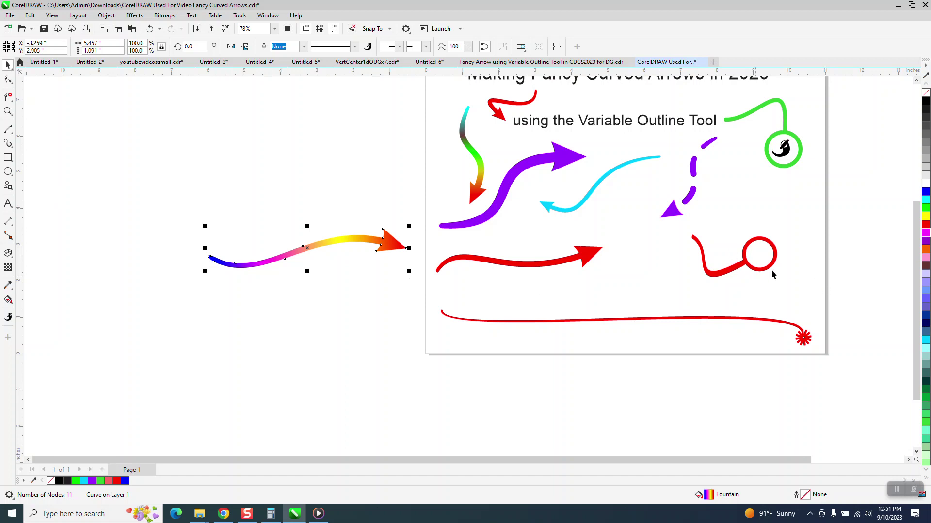
# - Give the gradient arrow a dotted outline style, then draw a new straight line above it
pyautogui.scroll(-1, 629, 301)
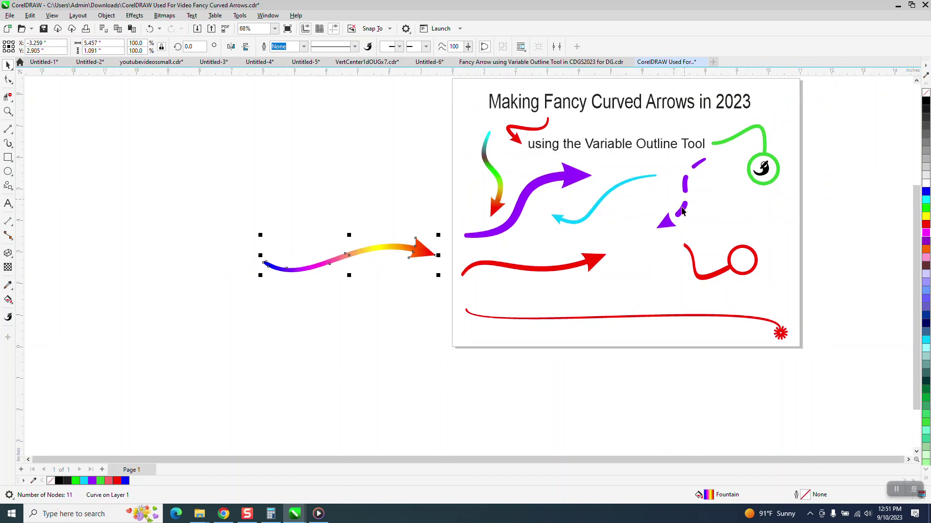
pyautogui.click(355, 46)
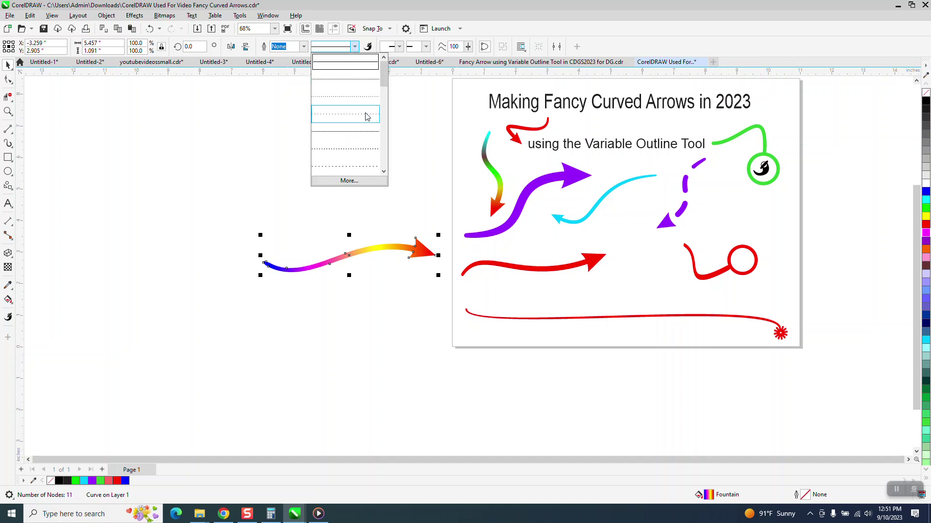
pyautogui.scroll(-3, 359, 131)
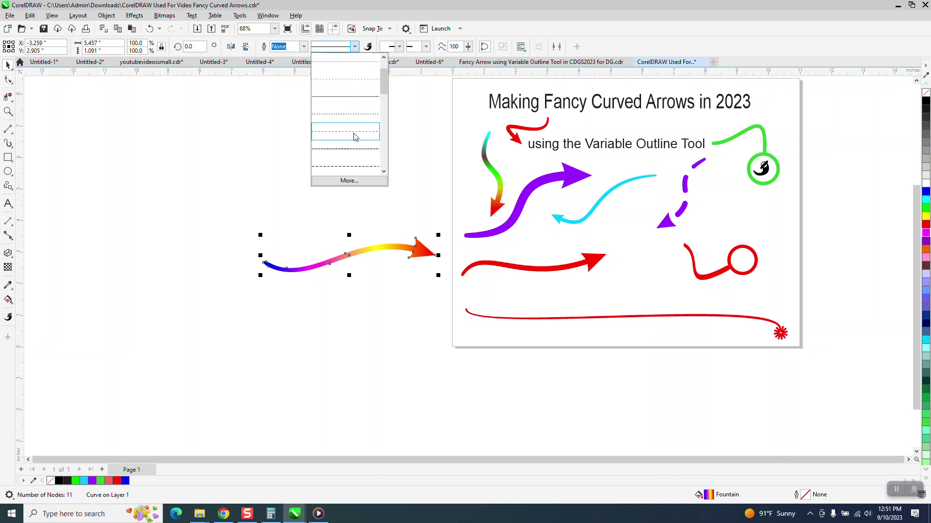
pyautogui.click(354, 133)
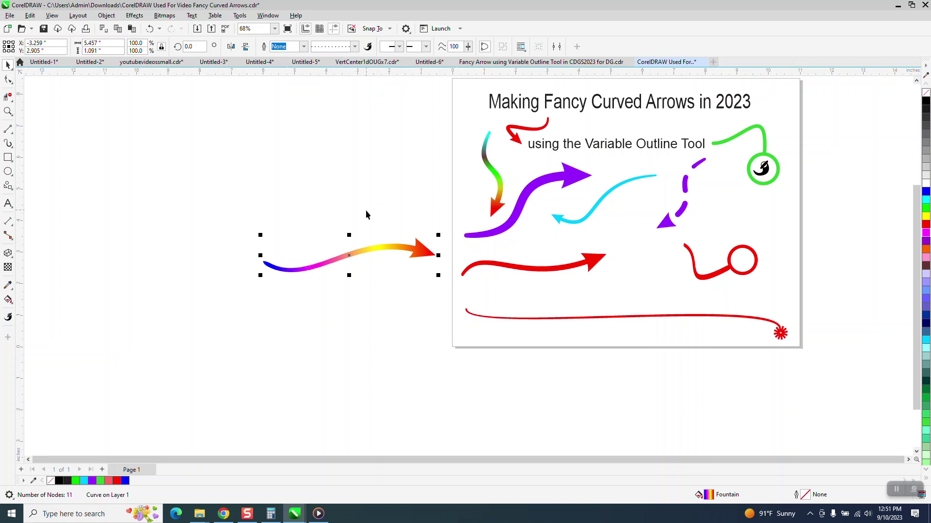
pyautogui.click(8, 130)
pyautogui.moveTo(211, 176); pyautogui.dragTo(377, 190)
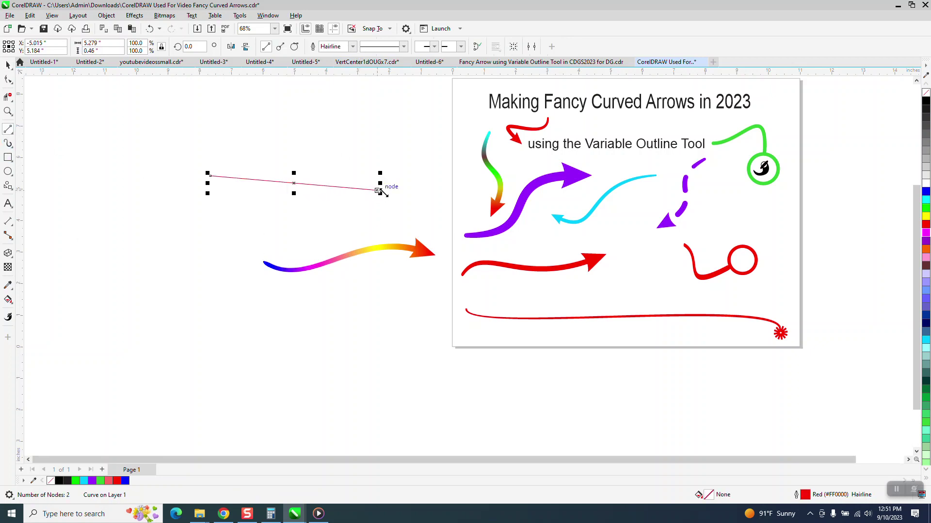
# - Make the new line a 12 pt stroke with round caps and Scale with object
pyautogui.click(353, 47)
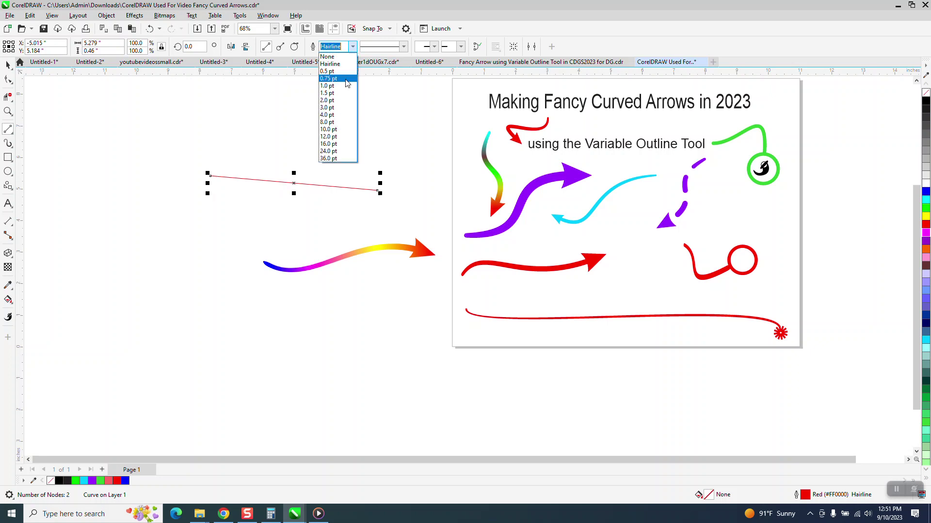
pyautogui.click(334, 137)
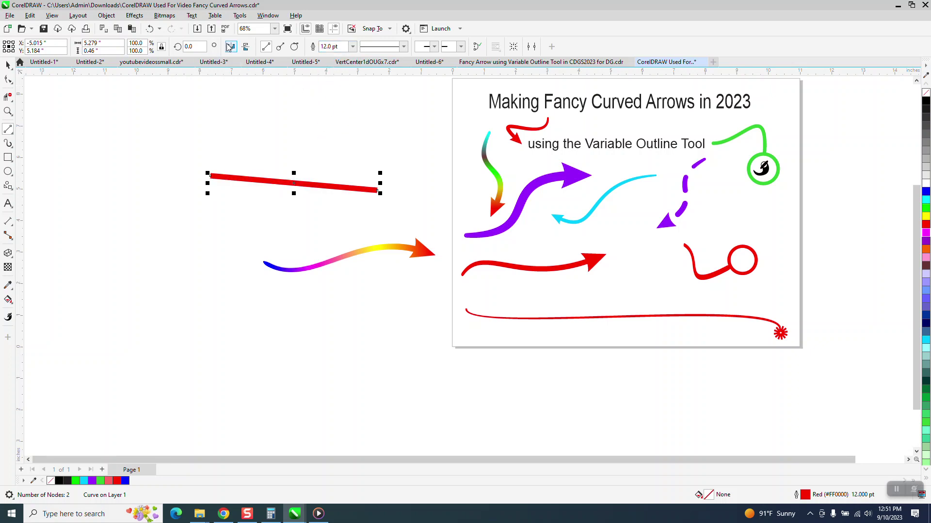
pyautogui.doubleClick(818, 487)
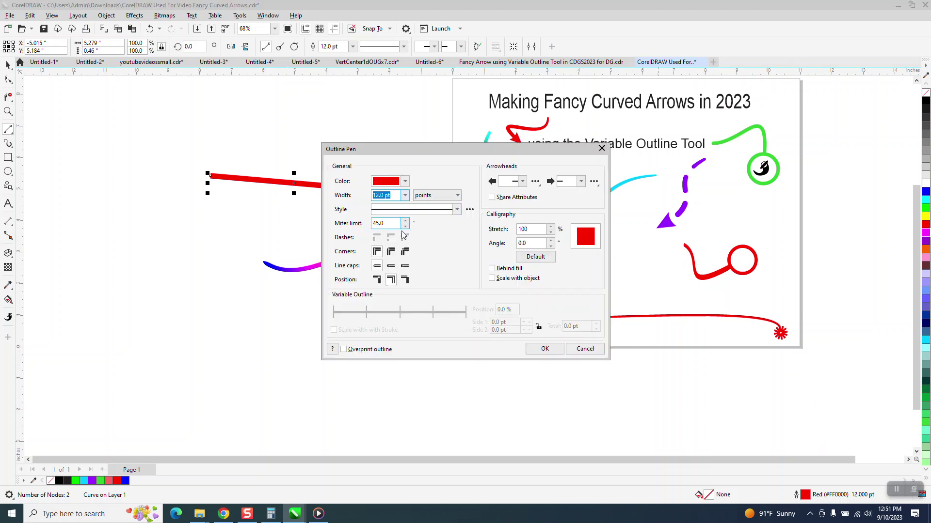
pyautogui.click(394, 268)
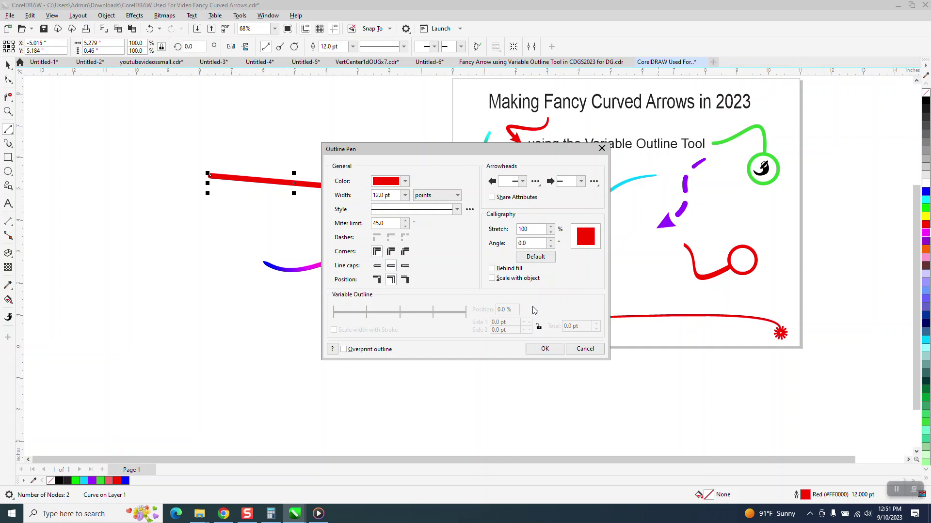
pyautogui.click(545, 348)
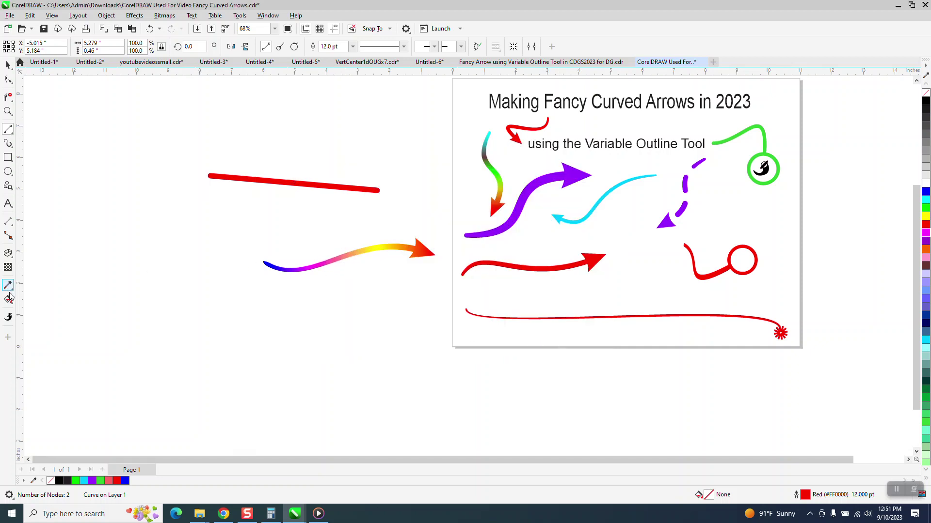
# - Taper the upper line by widening its right end to about 30.5 pt
pyautogui.click(8, 316)
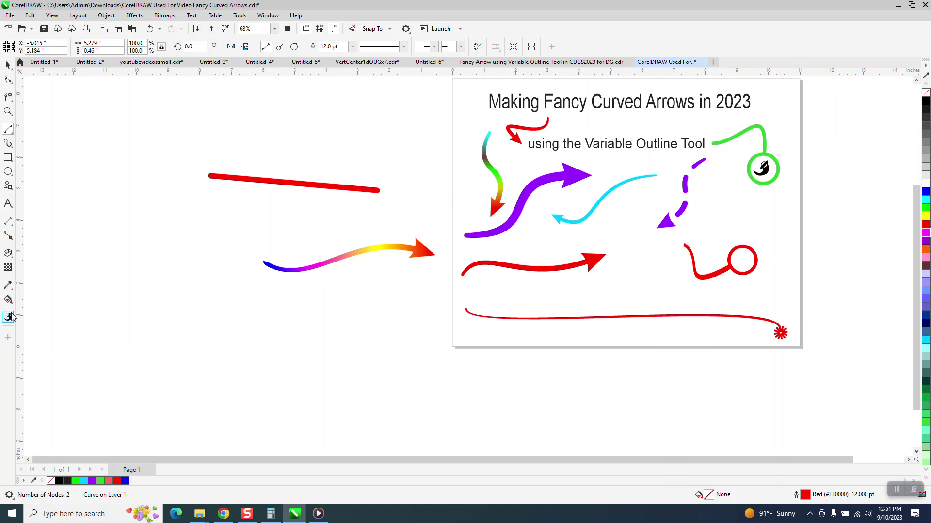
pyautogui.click(368, 190)
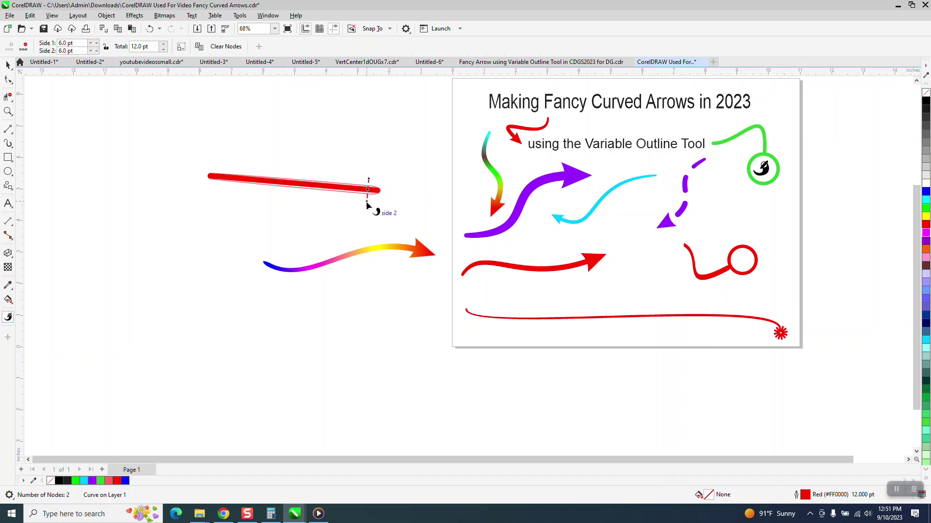
pyautogui.moveTo(367, 205); pyautogui.dragTo(366, 209)
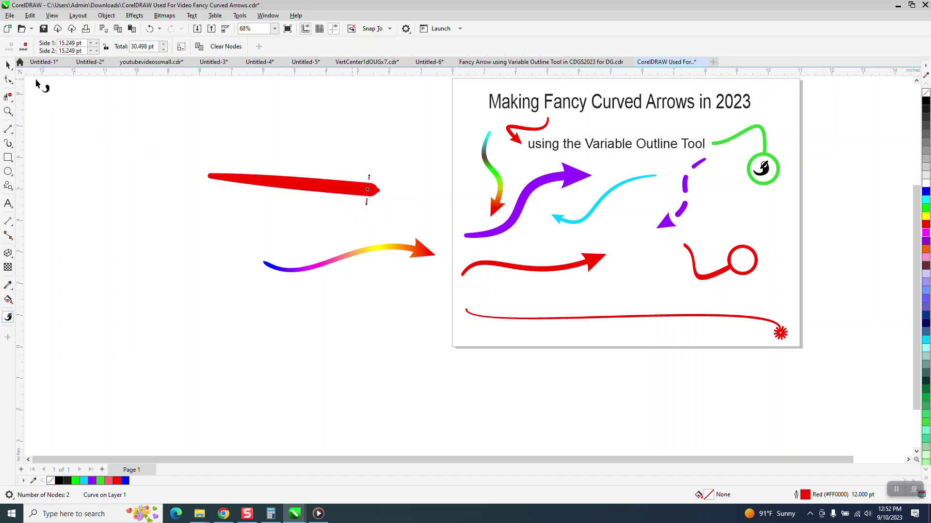
pyautogui.click(8, 66)
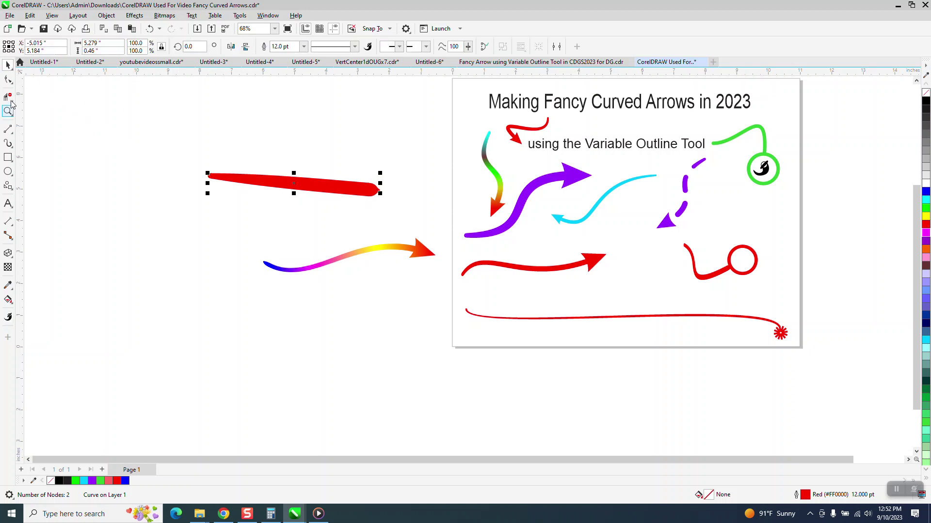
# - Convert the upper red line's segment to a curve with the Shape tool
pyautogui.click(8, 80)
pyautogui.moveTo(153, 133); pyautogui.dragTo(252, 189)
pyautogui.moveTo(392, 222); pyautogui.dragTo(392, 222)
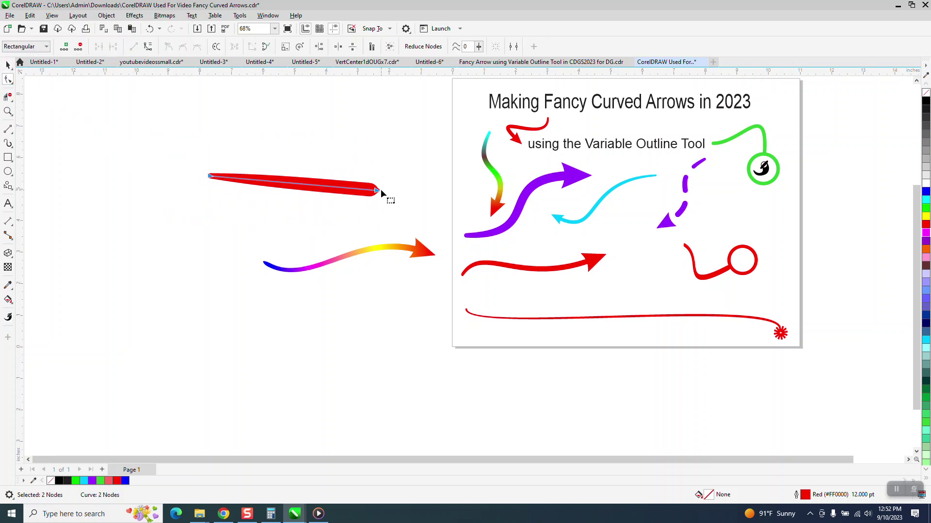
pyautogui.rightClick(380, 190)
pyautogui.click(409, 260)
pyautogui.click(8, 65)
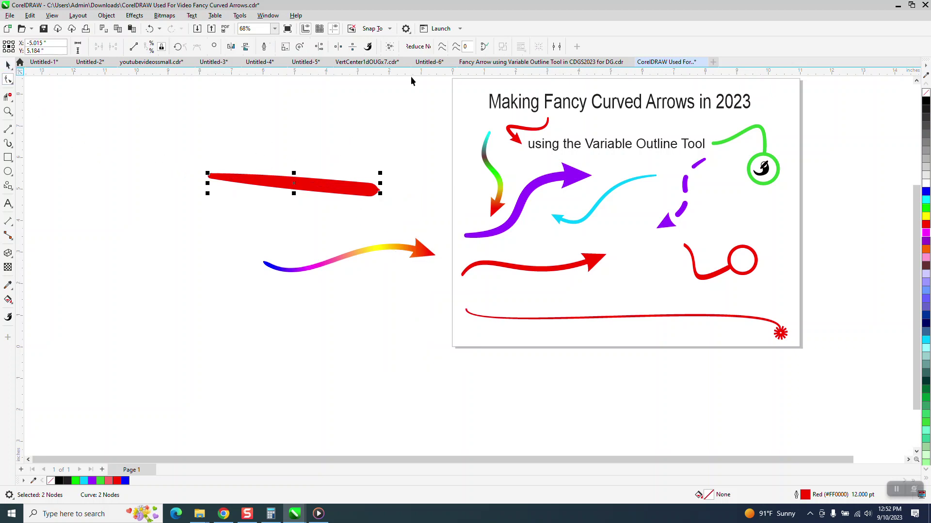
# - Add a large triangular end arrowhead to the upper red line and zoom in on both arrows
pyautogui.click(426, 48)
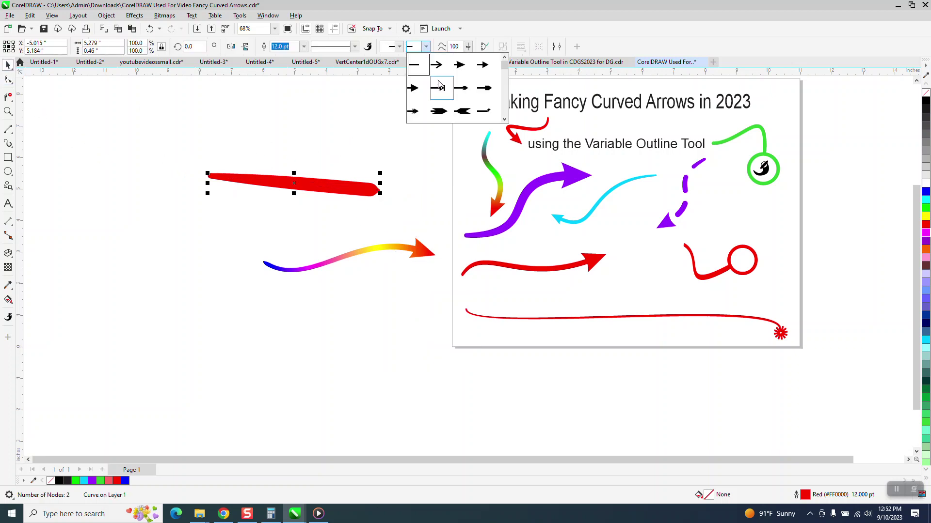
pyautogui.click(456, 71)
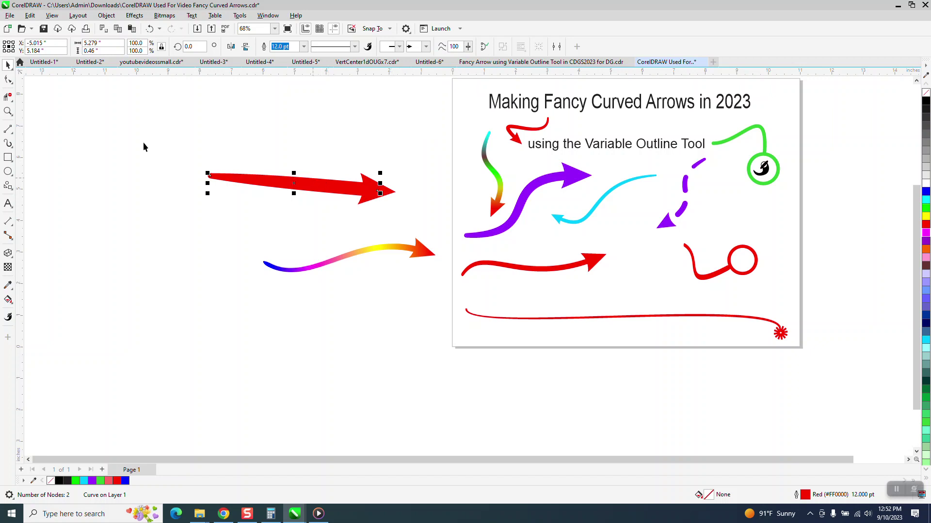
pyautogui.click(8, 111)
pyautogui.moveTo(143, 153); pyautogui.dragTo(429, 245)
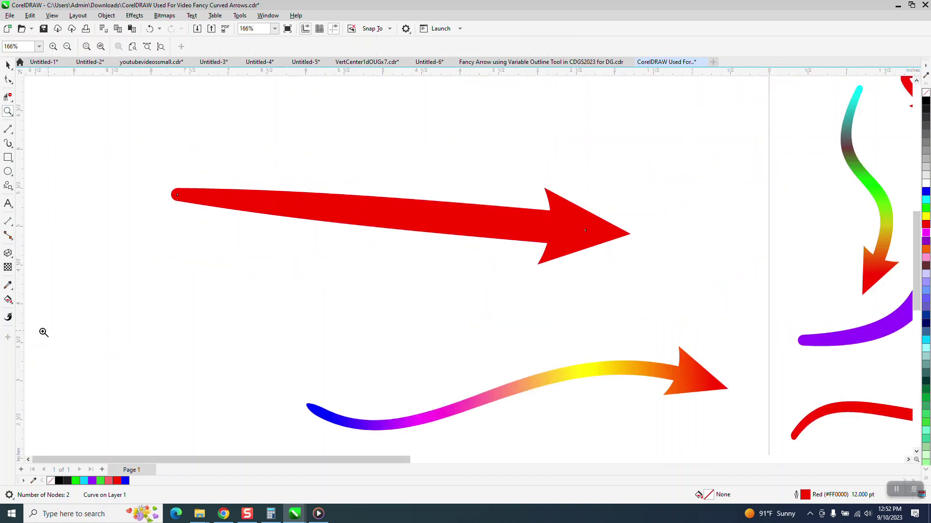
pyautogui.click(8, 318)
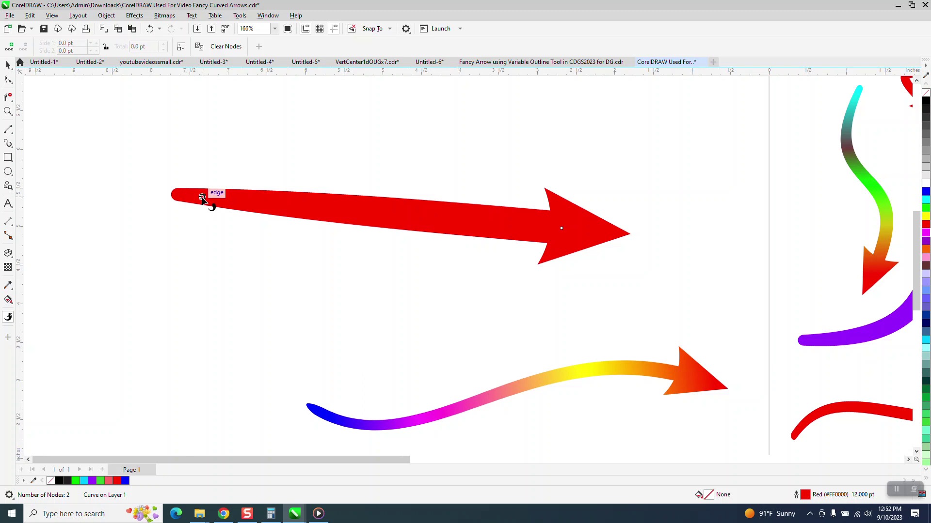
pyautogui.click(8, 65)
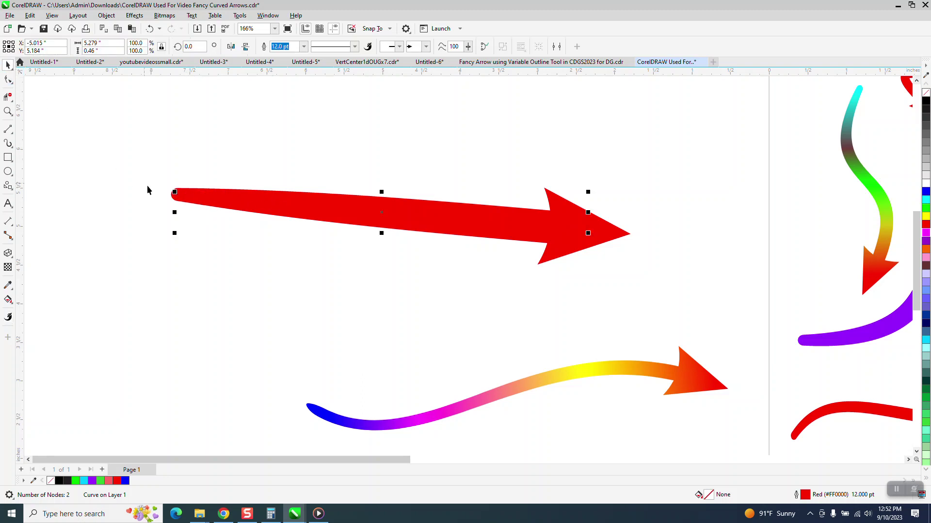
pyautogui.scroll(-1, 189, 213)
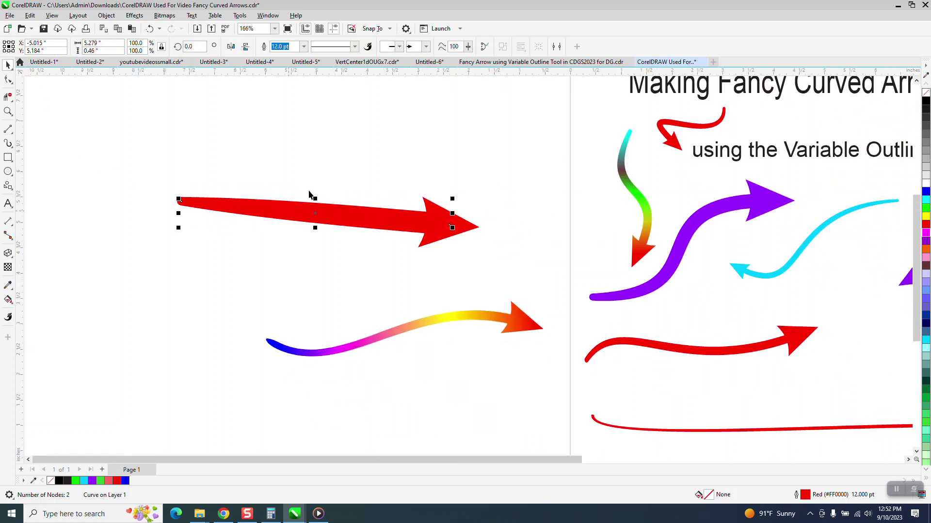
# - Apply a dotted line style to the red arrow and nudge it slightly
pyautogui.click(355, 46)
pyautogui.click(354, 151)
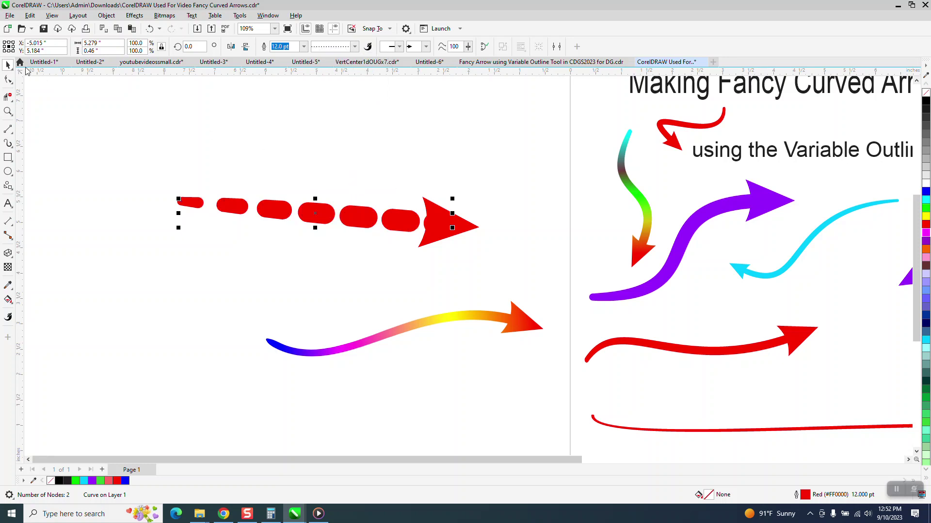
pyautogui.moveTo(458, 225)
pyautogui.mouseDown()
pyautogui.moveTo(477, 231)
pyautogui.moveTo(458, 212)
pyautogui.mouseUp()
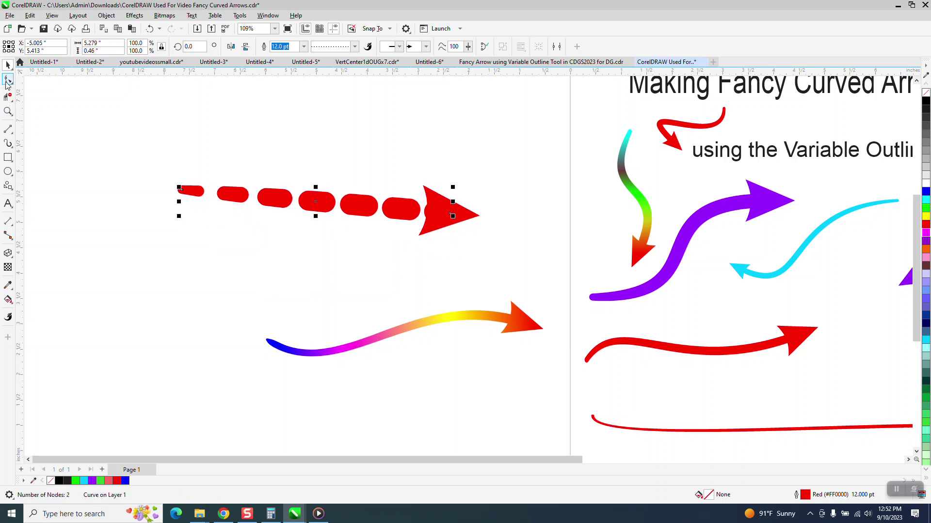
# - Bend the dashed arrow's path into a downward curve from its tail
pyautogui.click(7, 81)
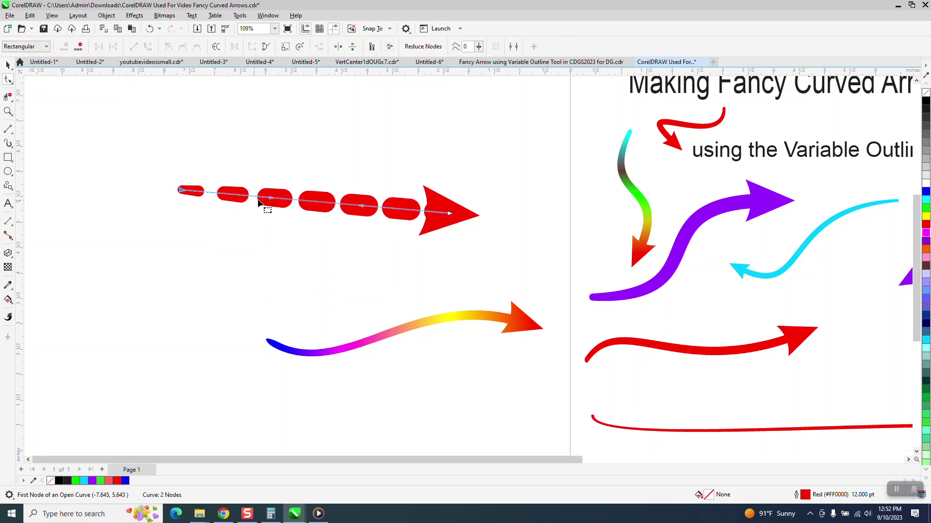
pyautogui.moveTo(258, 202); pyautogui.dragTo(359, 240)
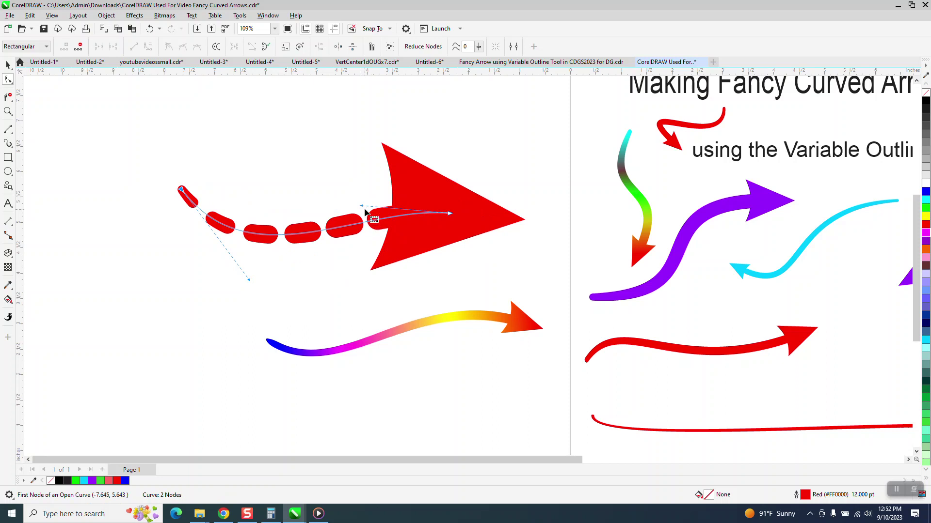
pyautogui.click(359, 181)
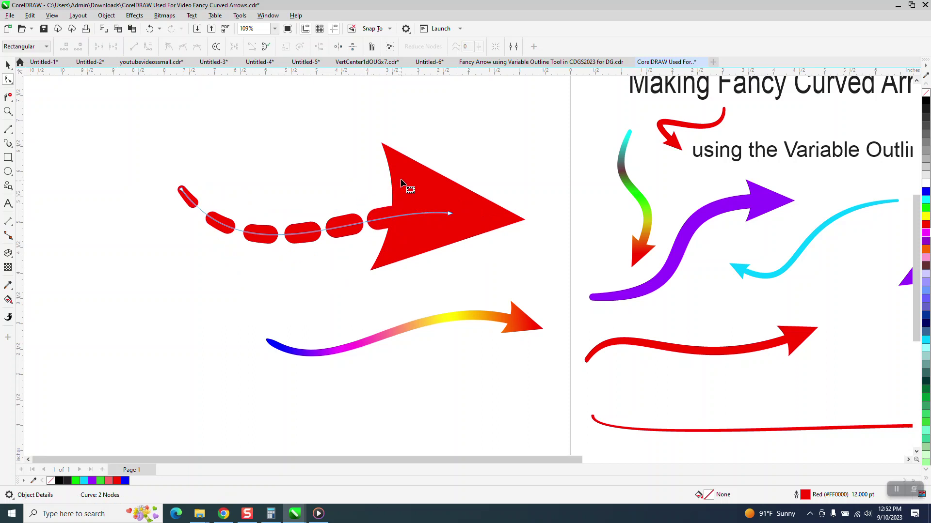
pyautogui.click(7, 65)
pyautogui.click(420, 198)
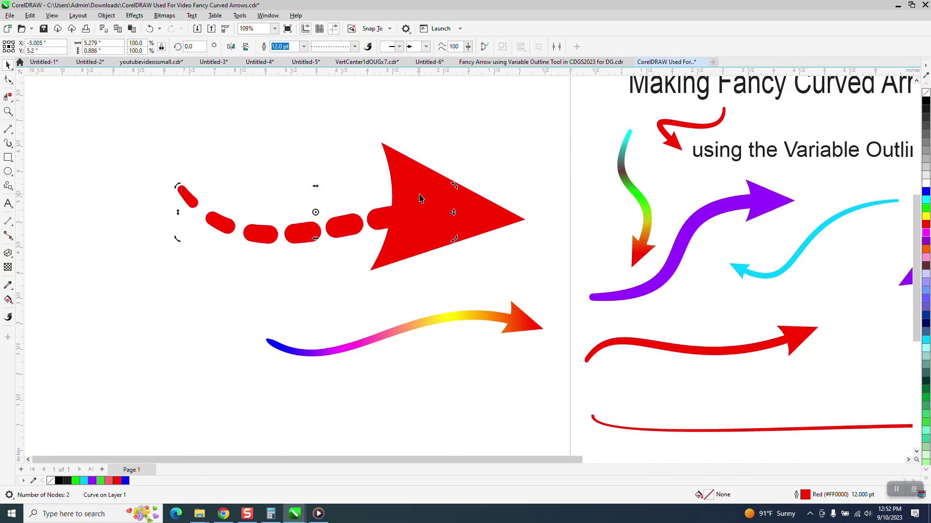
# - Give the red arrow a 3.0 pt outline, compare it with 4.0 pt, then revert to 3.0 pt
pyautogui.click(400, 160)
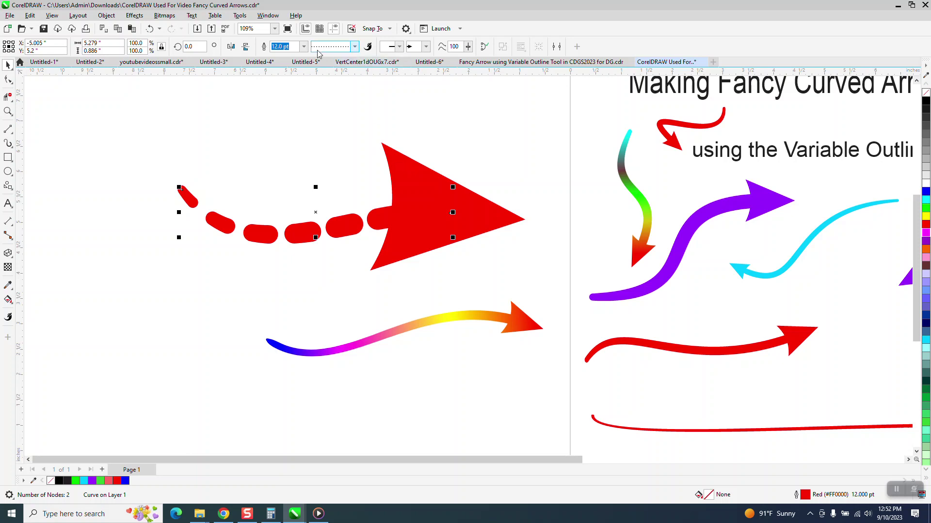
pyautogui.click(304, 46)
pyautogui.click(289, 110)
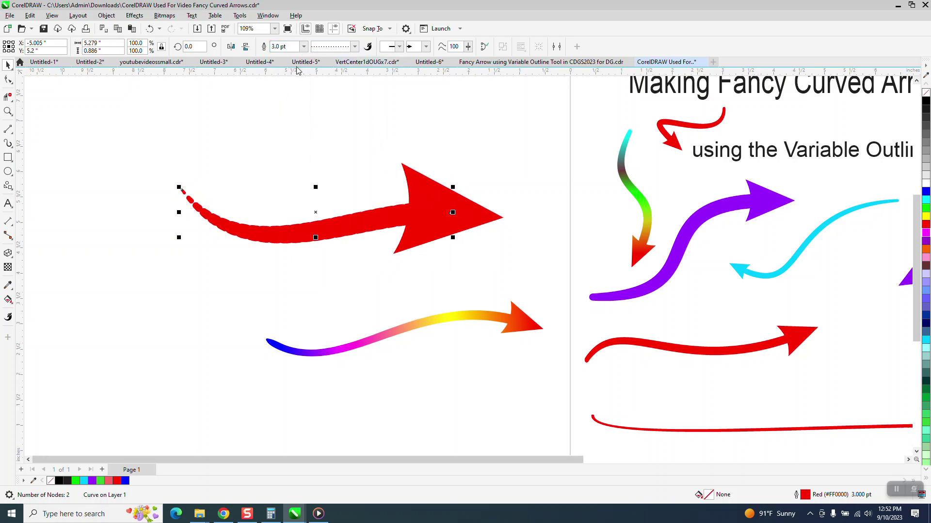
pyautogui.click(304, 48)
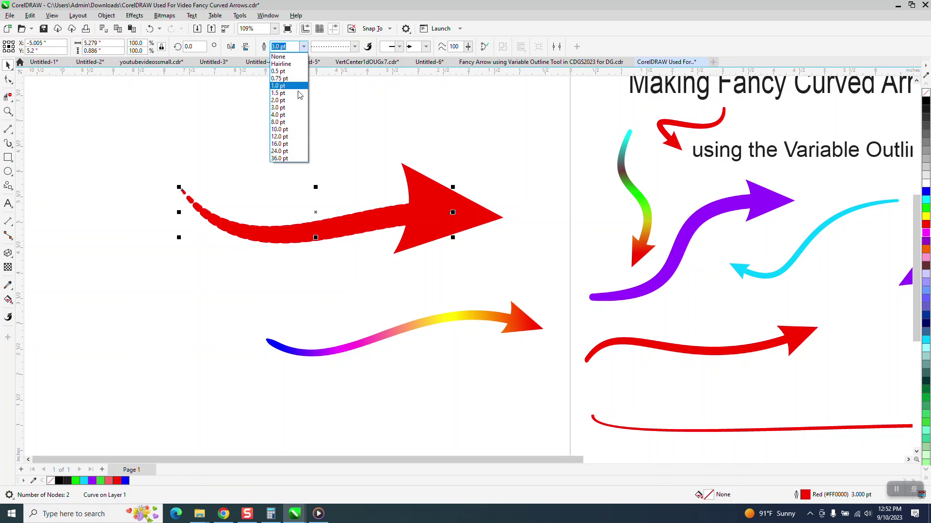
pyautogui.click(285, 116)
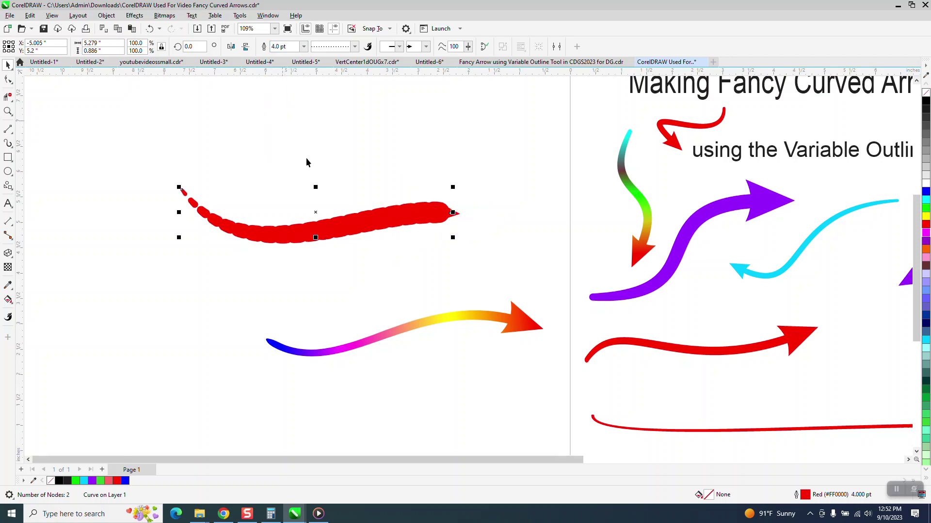
pyautogui.click(304, 47)
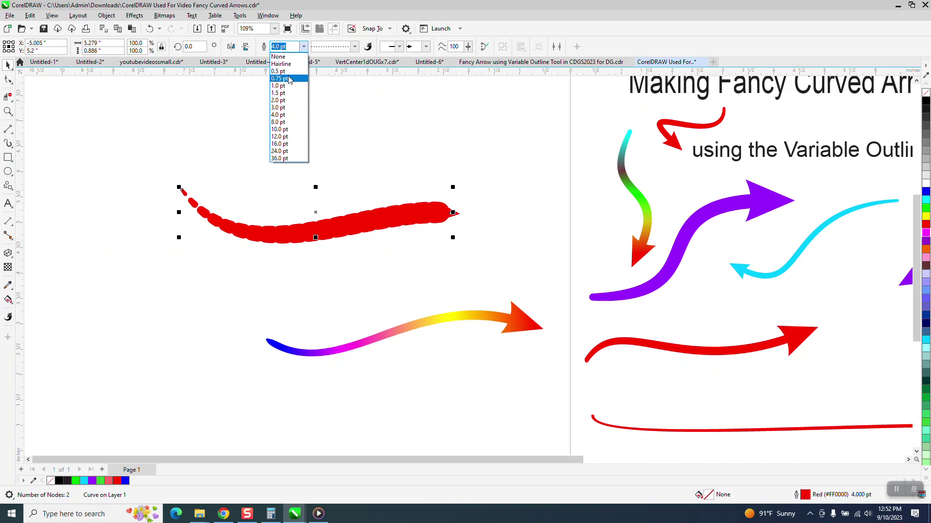
pyautogui.click(284, 108)
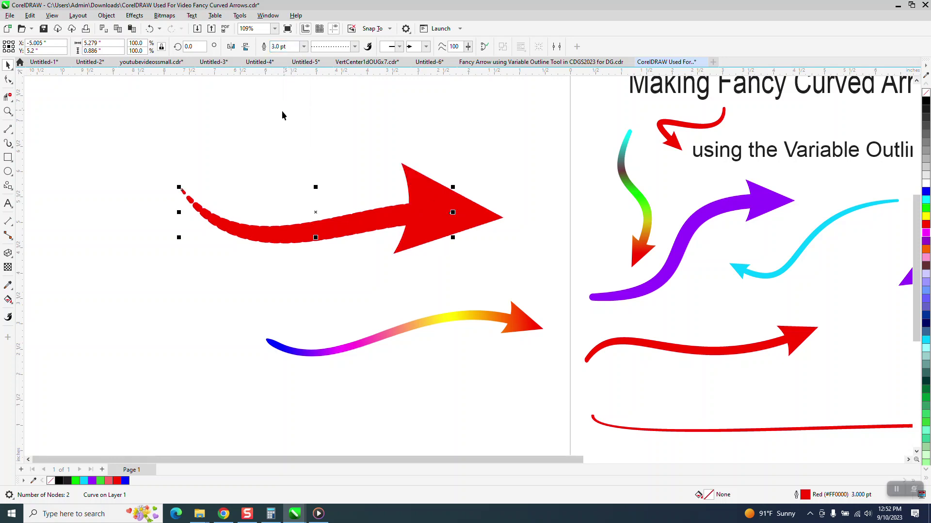
# - Zoom in closely on the red arrow's beaded tail to inspect it, then zoom back out
pyautogui.click(7, 111)
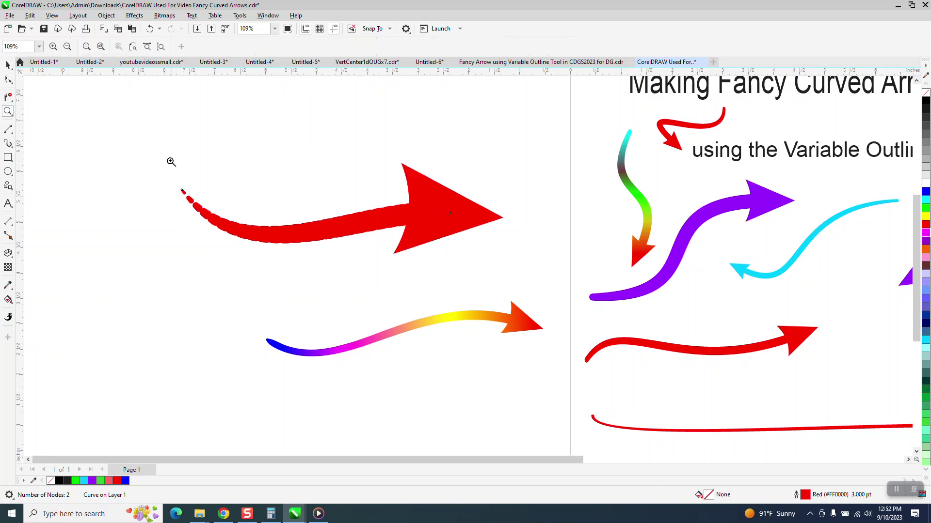
pyautogui.moveTo(164, 171); pyautogui.dragTo(357, 260)
pyautogui.scroll(-4, 101, 213)
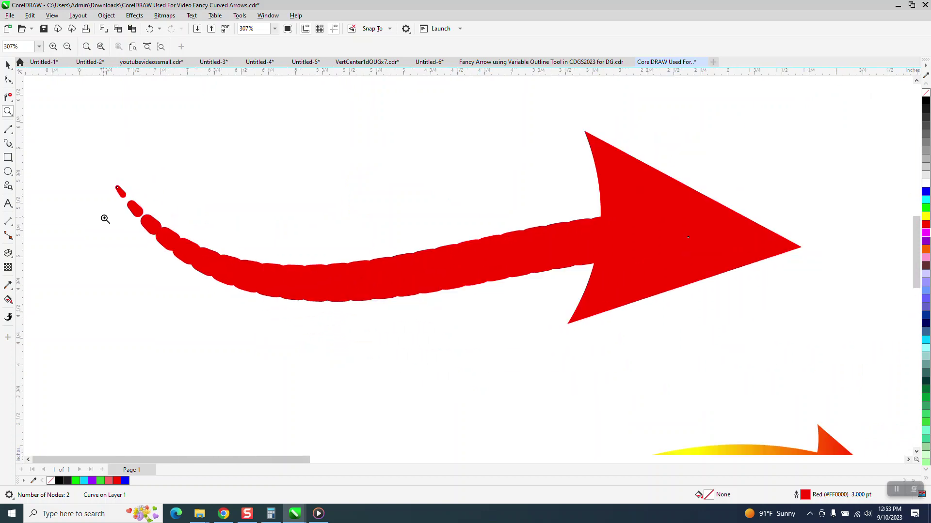
pyautogui.click(8, 64)
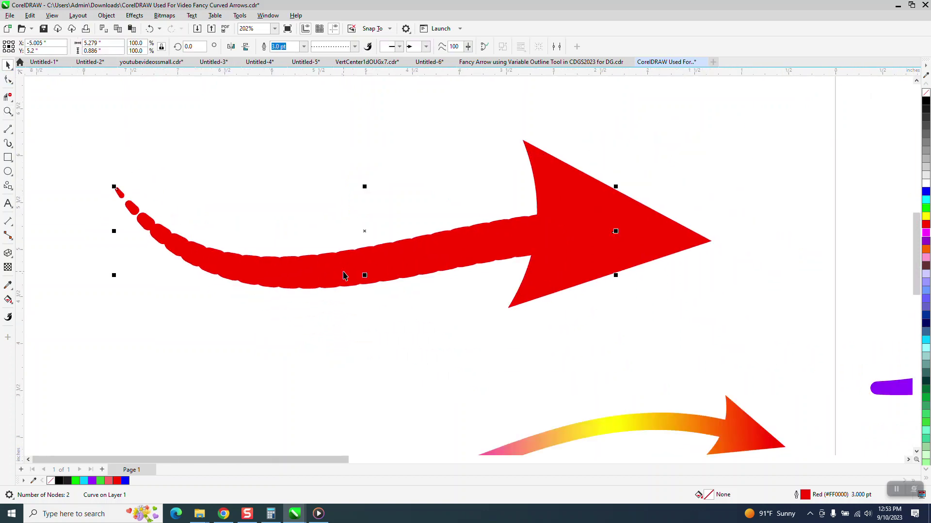
pyautogui.scroll(-1, 307, 260)
pyautogui.scroll(-2, 307, 260)
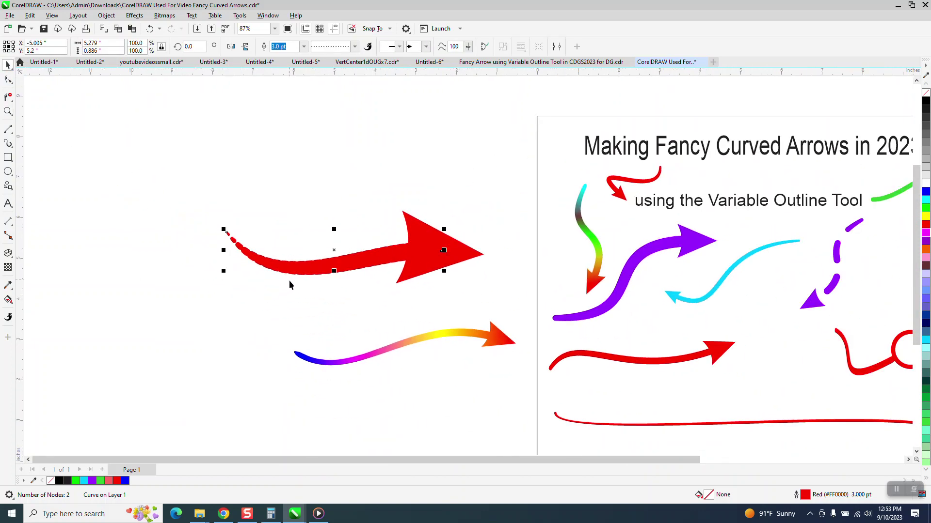
pyautogui.scroll(-1, 570, 271)
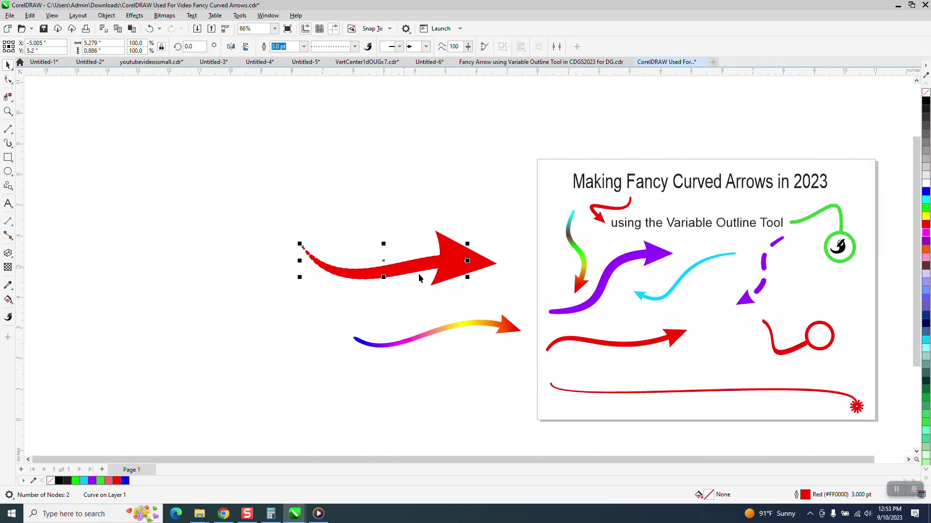
# - Drag the rainbow gradient arrow up-left so it sits just beneath the red arrow
pyautogui.click(8, 112)
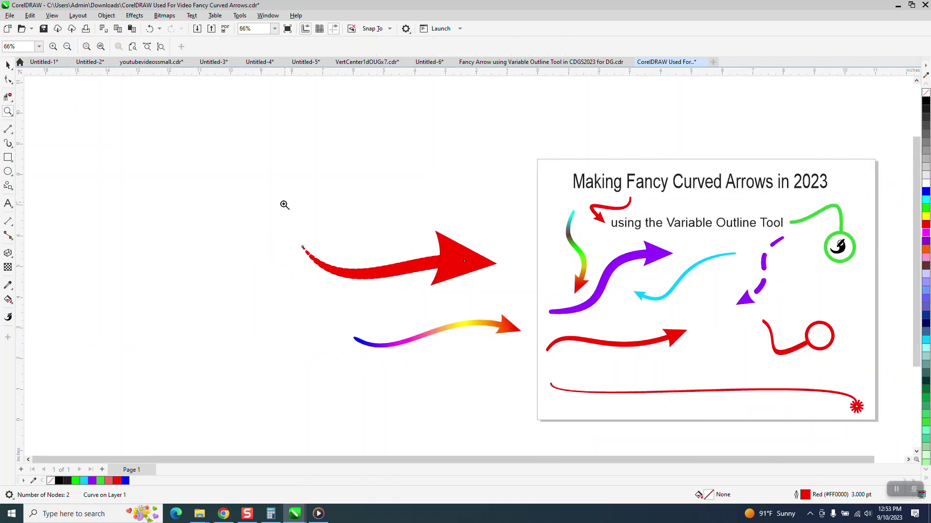
pyautogui.moveTo(280, 214); pyautogui.dragTo(567, 378)
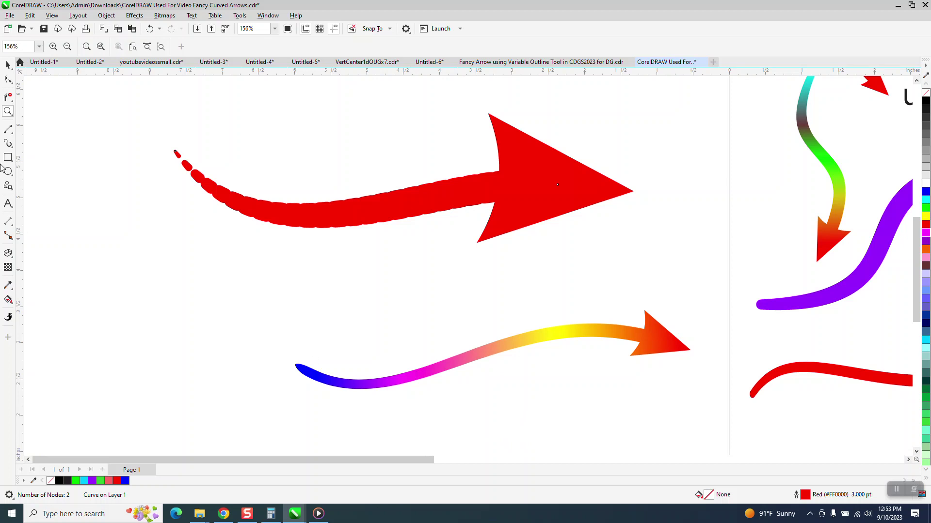
pyautogui.click(8, 66)
pyautogui.moveTo(583, 334); pyautogui.dragTo(386, 290)
pyautogui.scroll(-3, 387, 290)
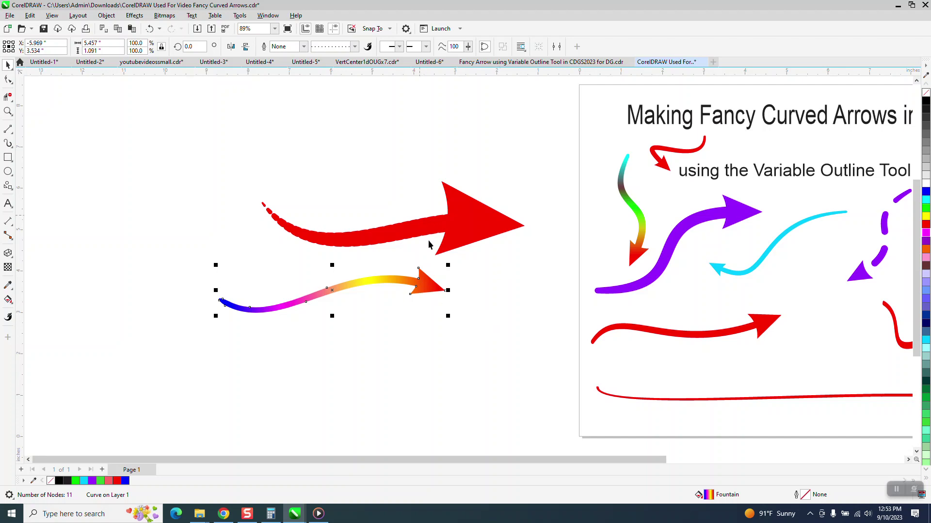
pyautogui.scroll(-2, 500, 345)
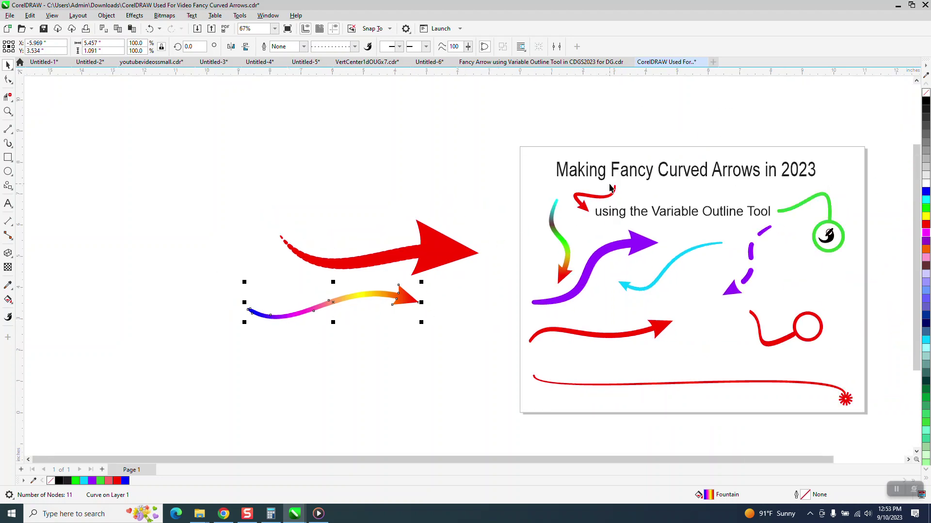